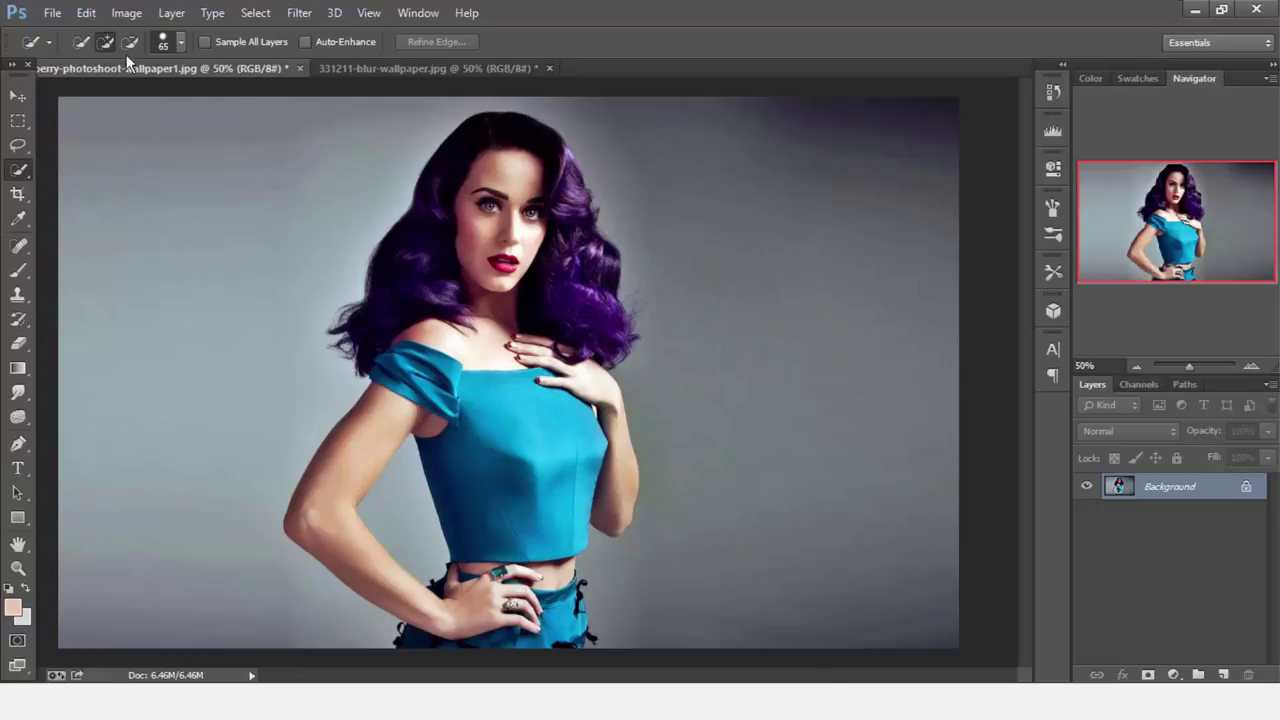
# - Quick-select the grey background on both sides of the woman, then invert the selection to her
pyautogui.moveTo(165, 150); pyautogui.dragTo(158, 205)
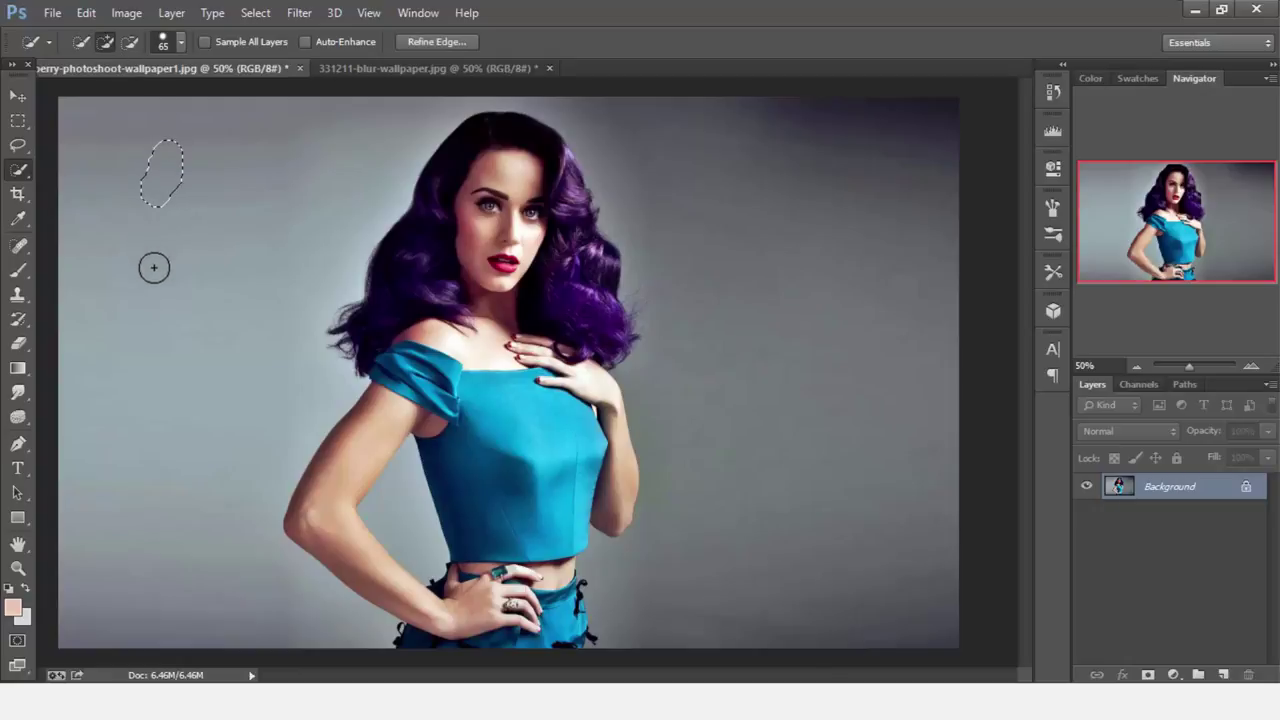
pyautogui.moveTo(160, 443); pyautogui.dragTo(157, 471)
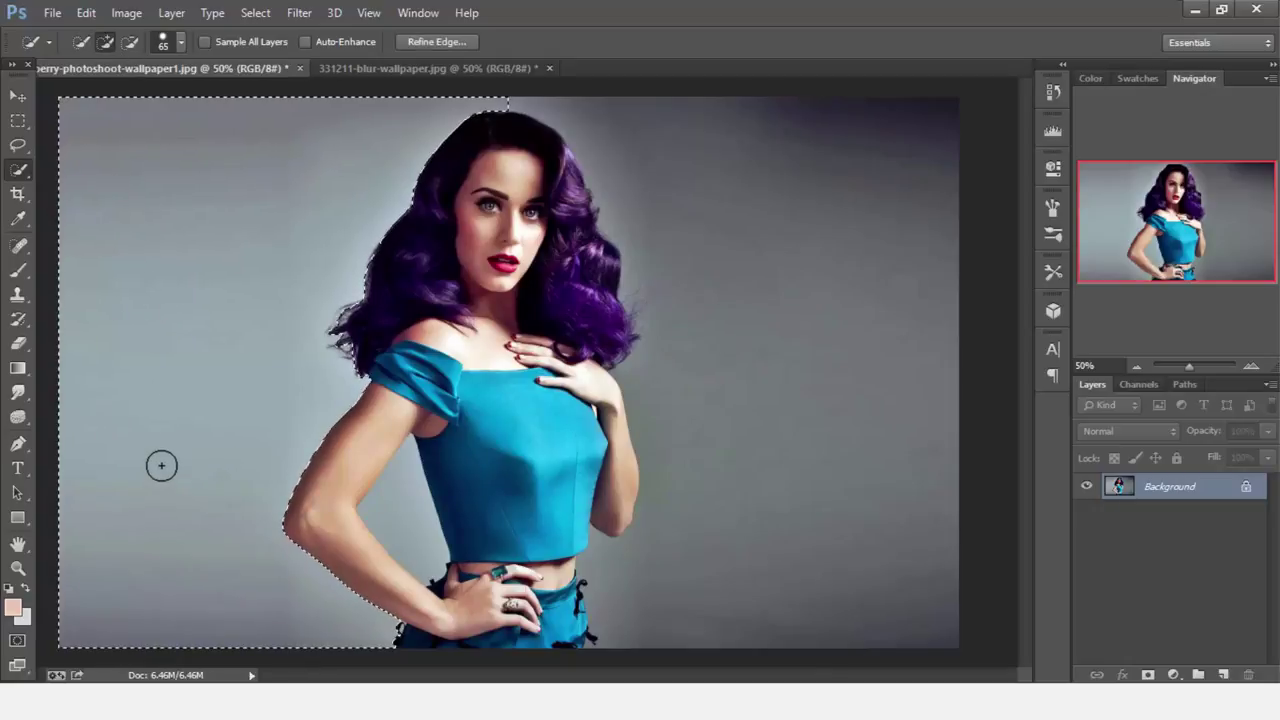
pyautogui.click(400, 515)
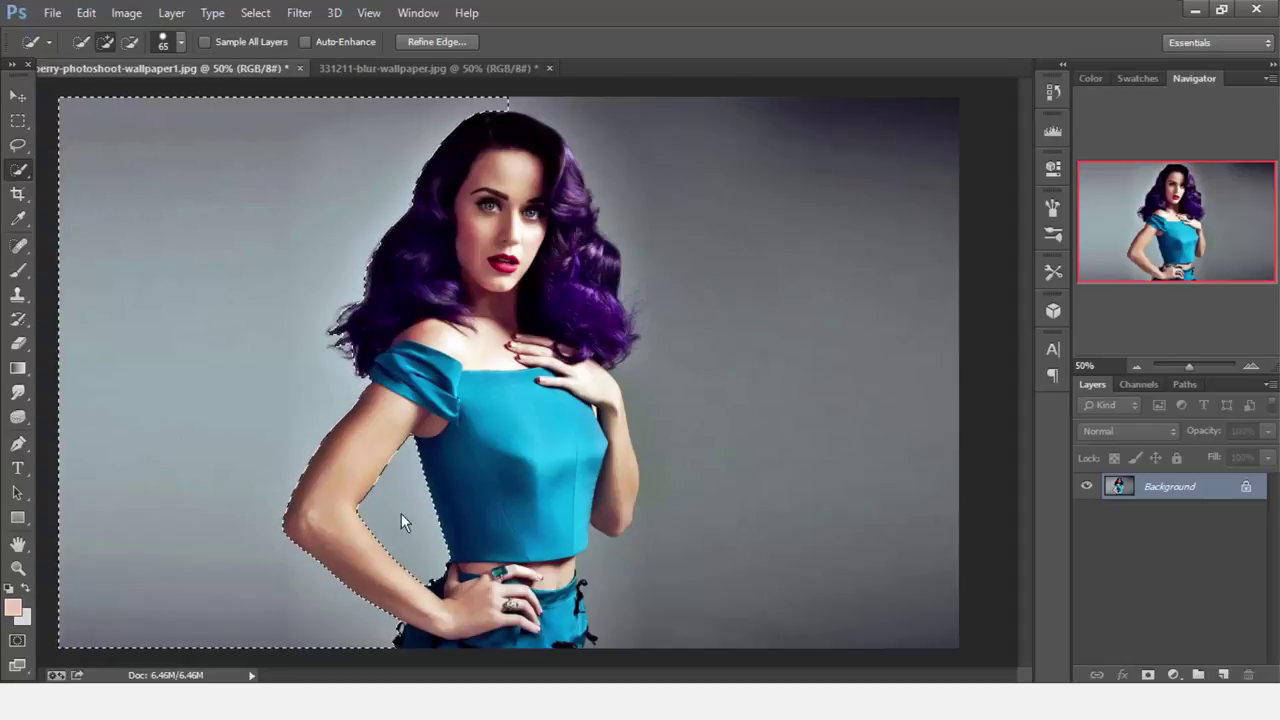
pyautogui.moveTo(740, 192); pyautogui.dragTo(788, 246)
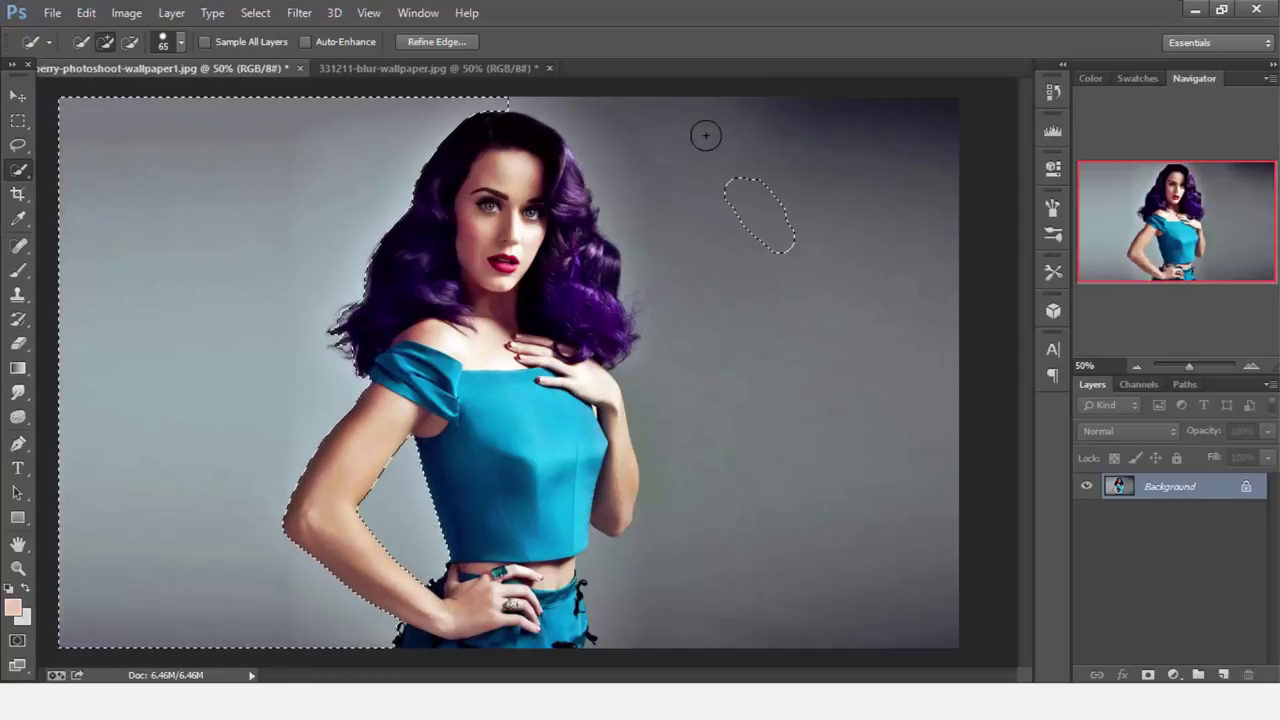
pyautogui.moveTo(705, 135)
pyautogui.mouseDown()
pyautogui.moveTo(766, 157)
pyautogui.moveTo(751, 271)
pyautogui.mouseUp()
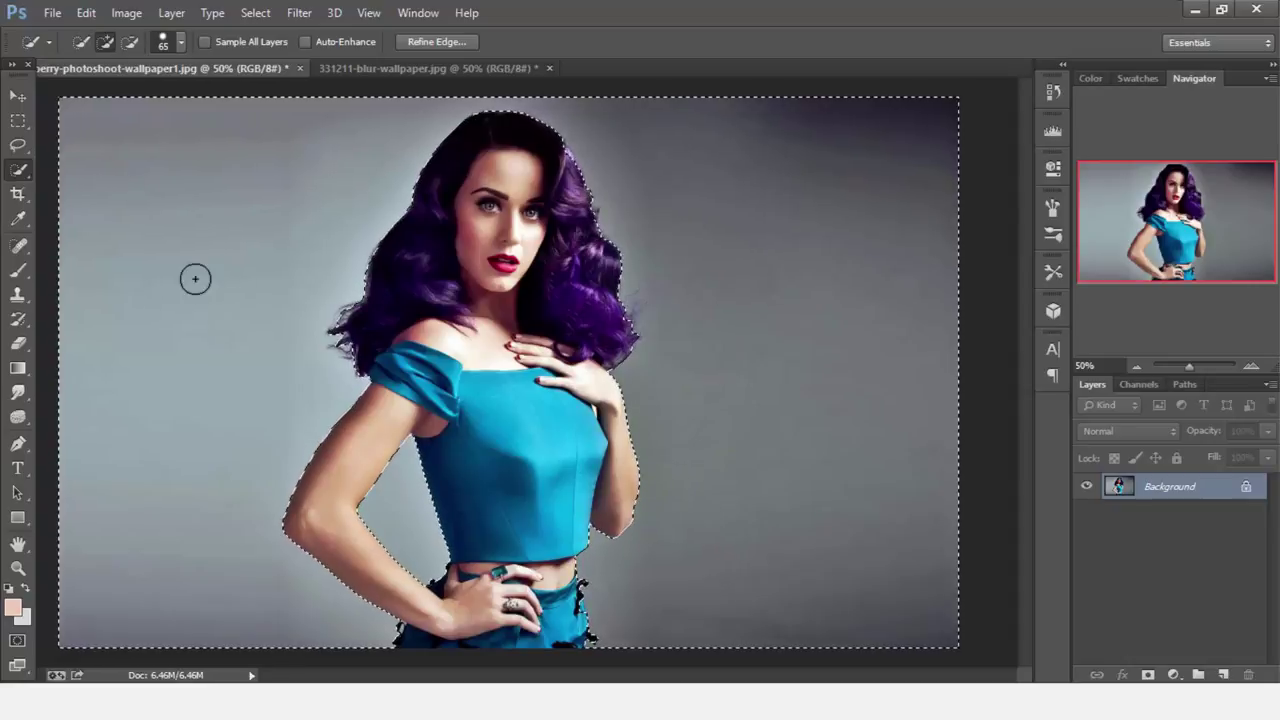
pyautogui.rightClick(490, 345)
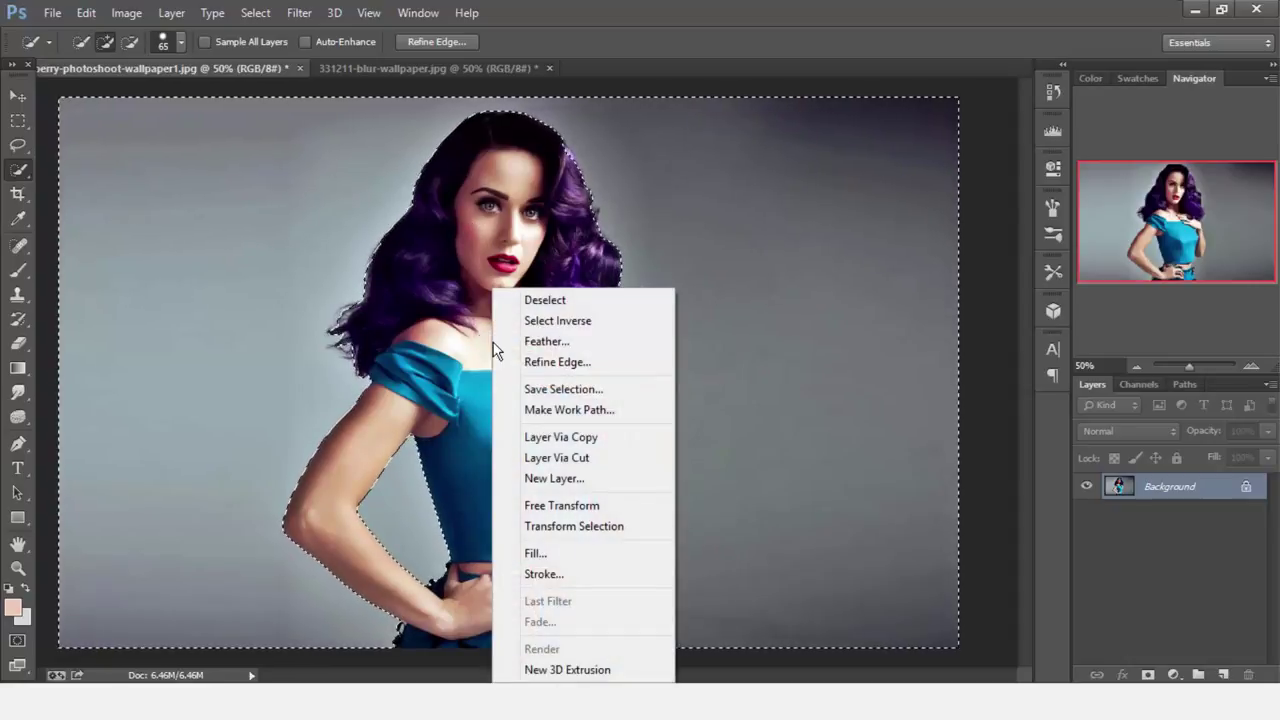
pyautogui.click(608, 321)
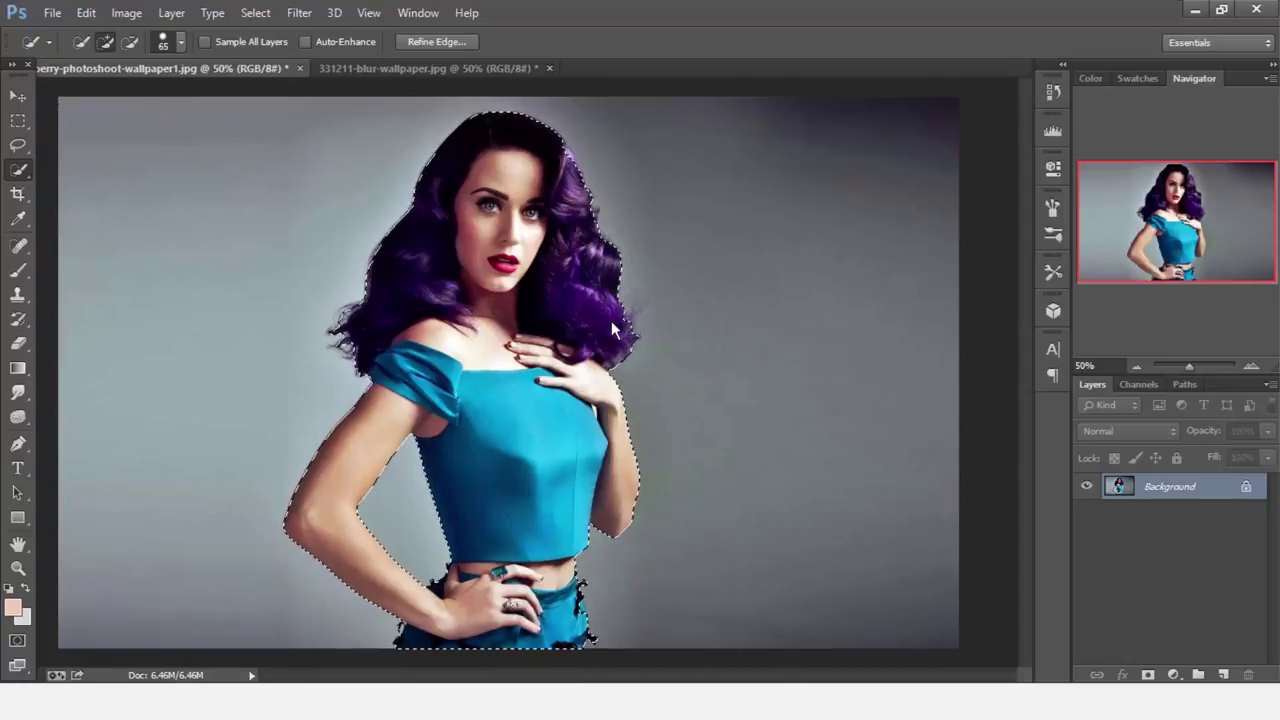
# - Open Refine Edge, move its dialog to the right, keep View On White, and set Smooth to 23
pyautogui.click(462, 42)
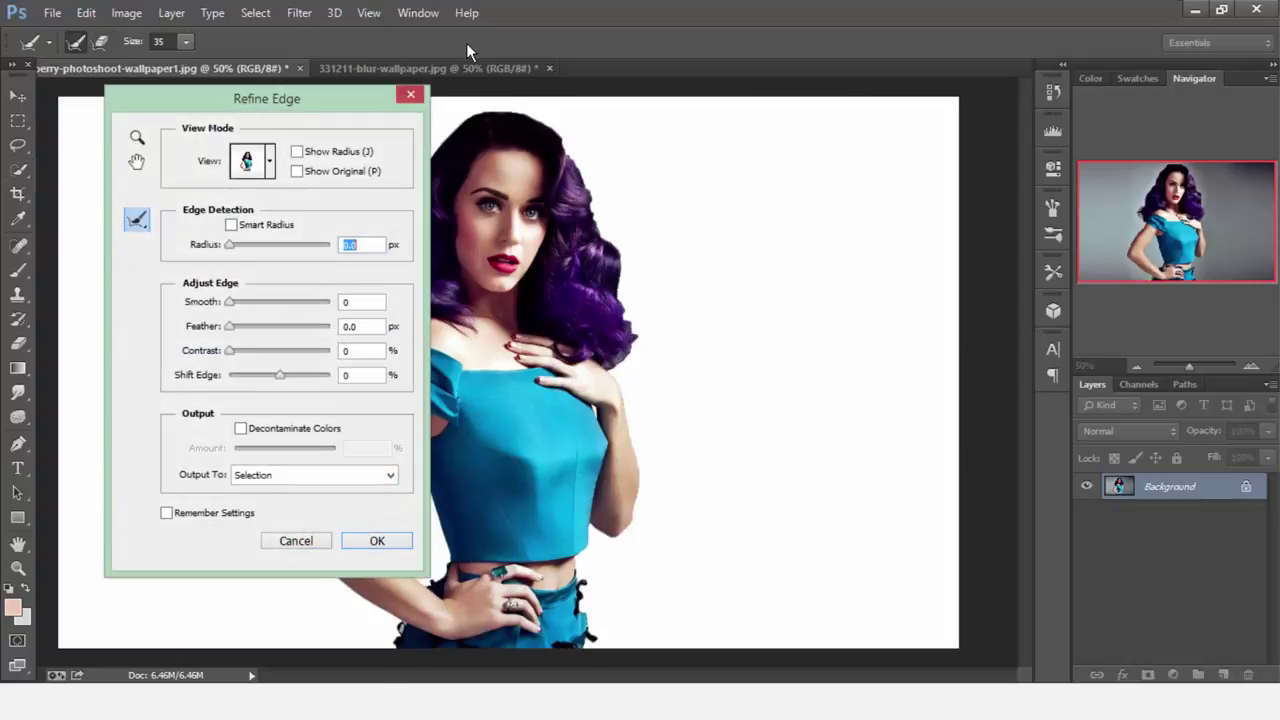
pyautogui.moveTo(263, 111); pyautogui.dragTo(804, 135)
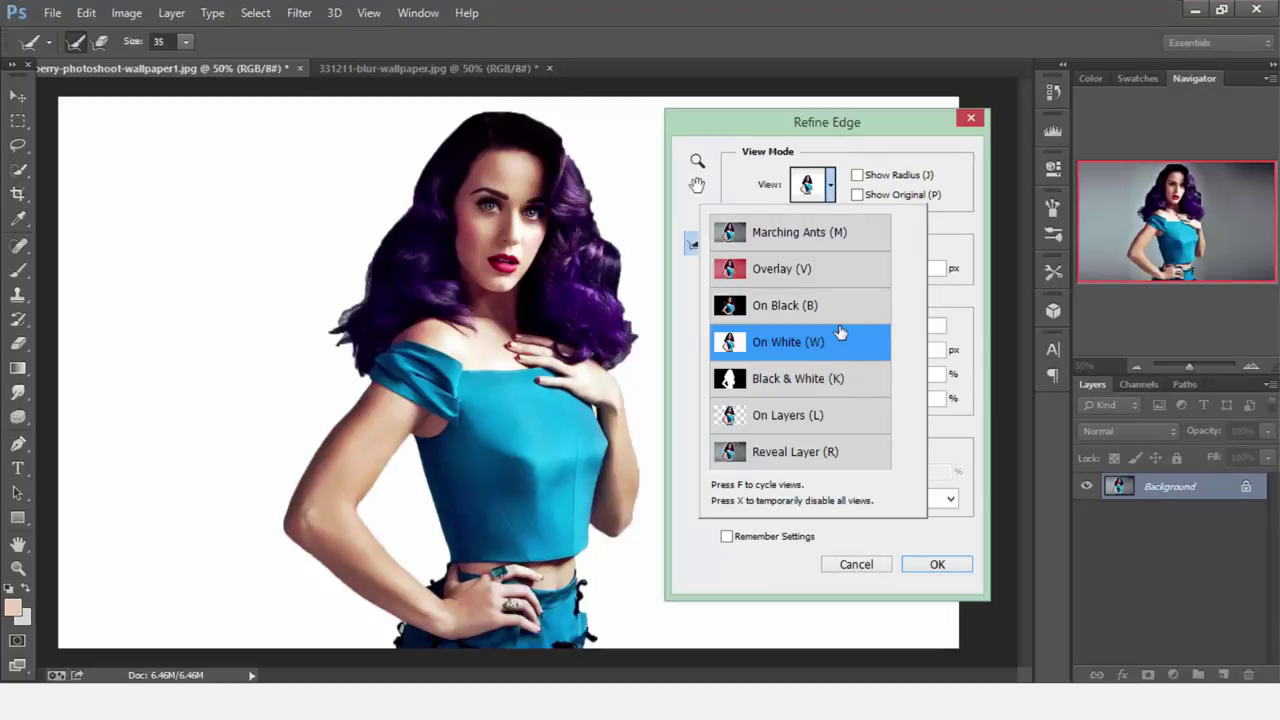
pyautogui.click(965, 310)
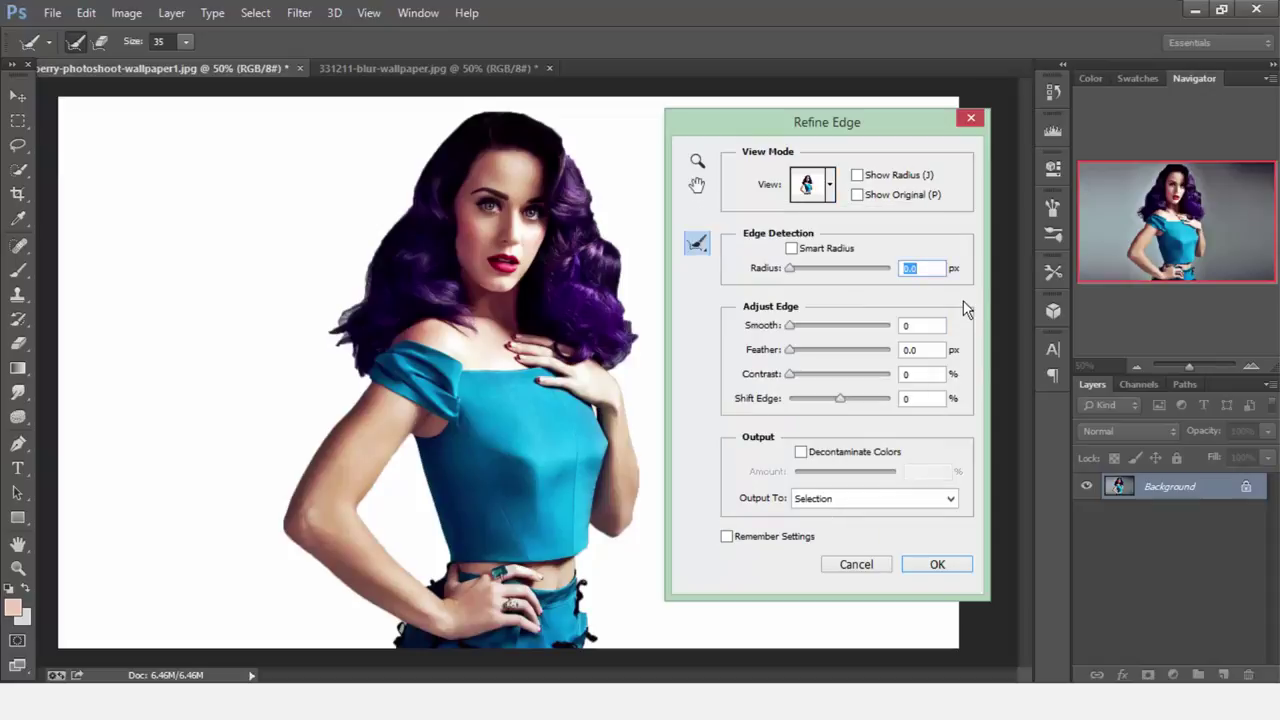
pyautogui.click(792, 325)
pyautogui.moveTo(804, 326); pyautogui.dragTo(807, 326)
pyautogui.press('alt')
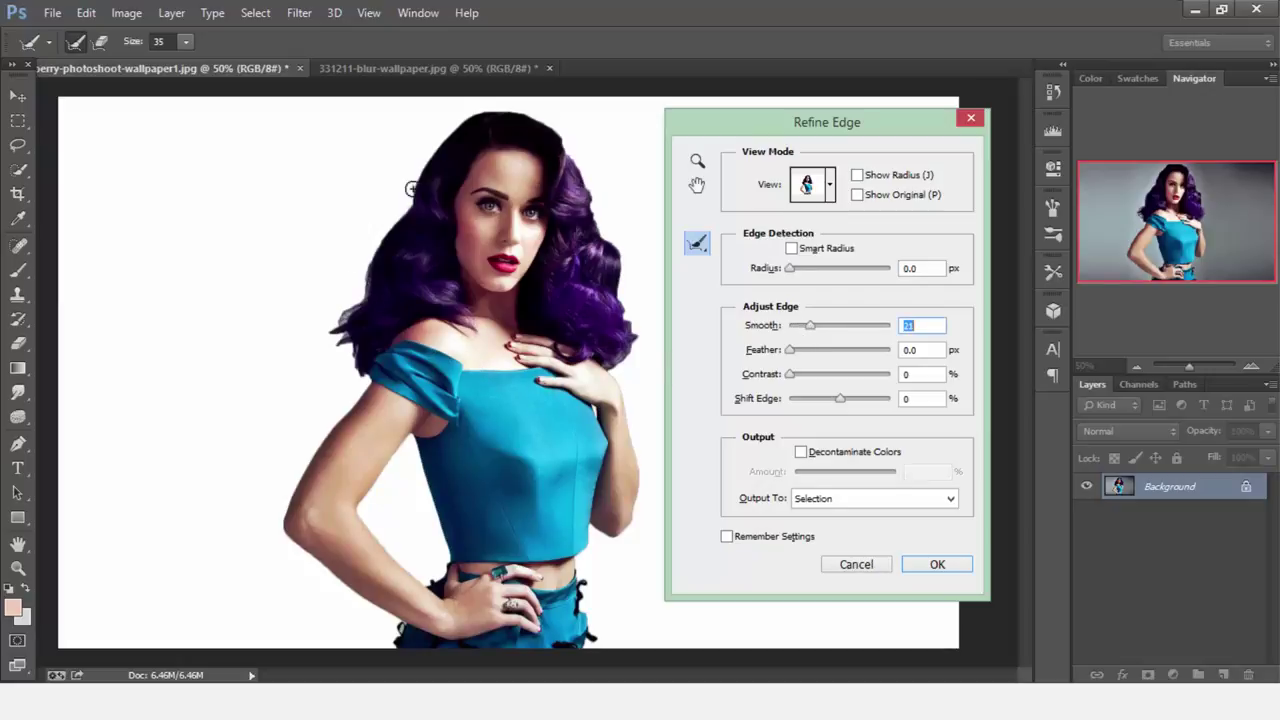
pyautogui.press('Up')
pyautogui.press('Up')
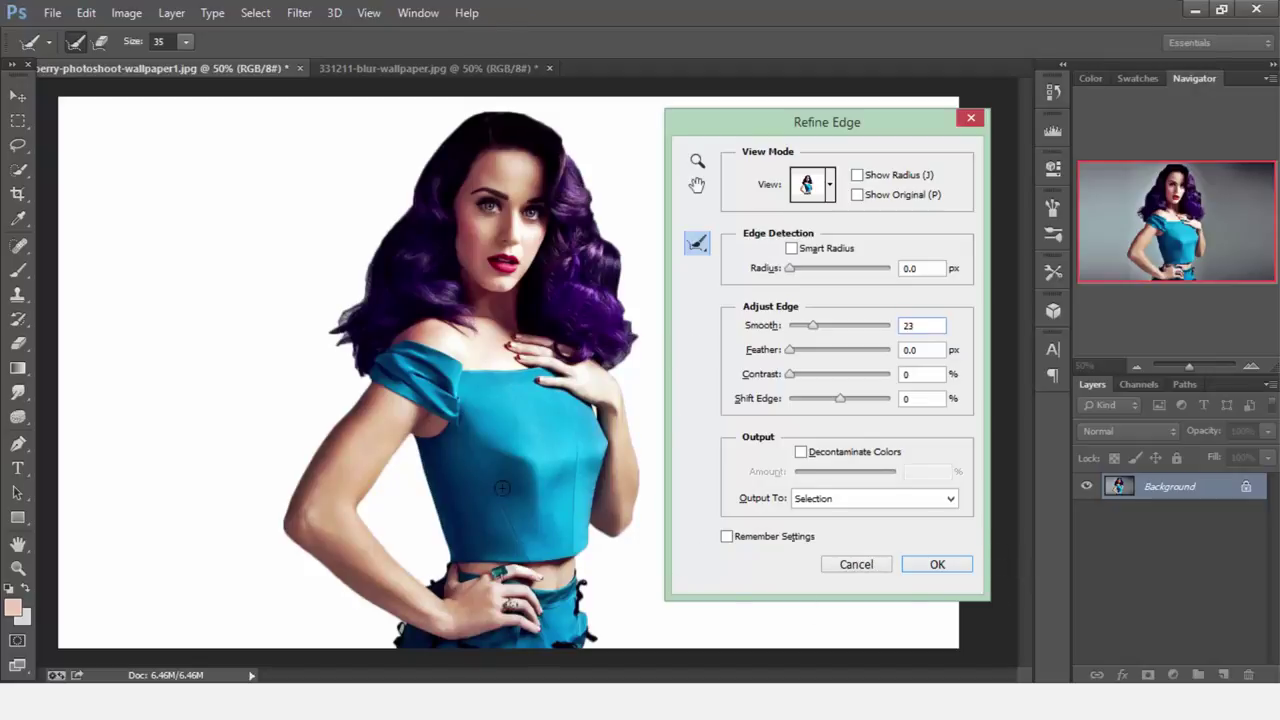
# - Set Refine Edge Smooth to 17 and Feather to 1.9 px
pyautogui.scroll(1, 371, 409)
pyautogui.scroll(2, 371, 409)
pyautogui.scroll(1, 371, 409)
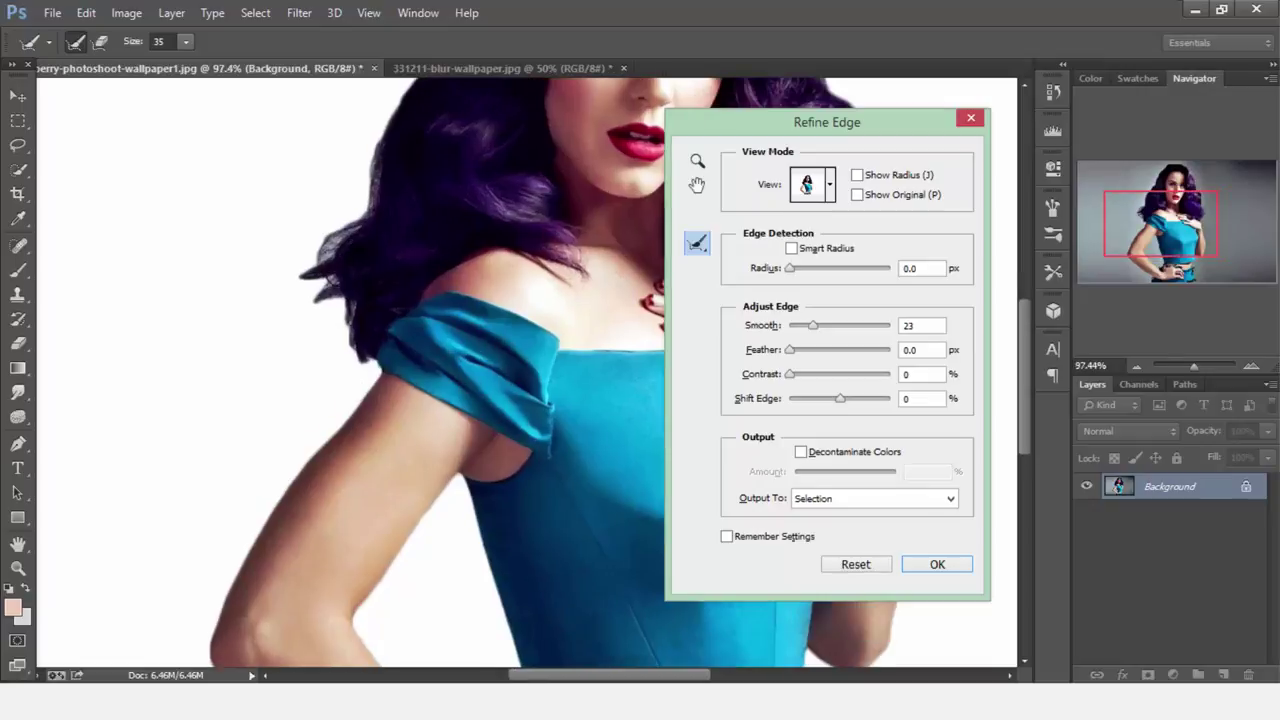
pyautogui.scroll(1, 345, 315)
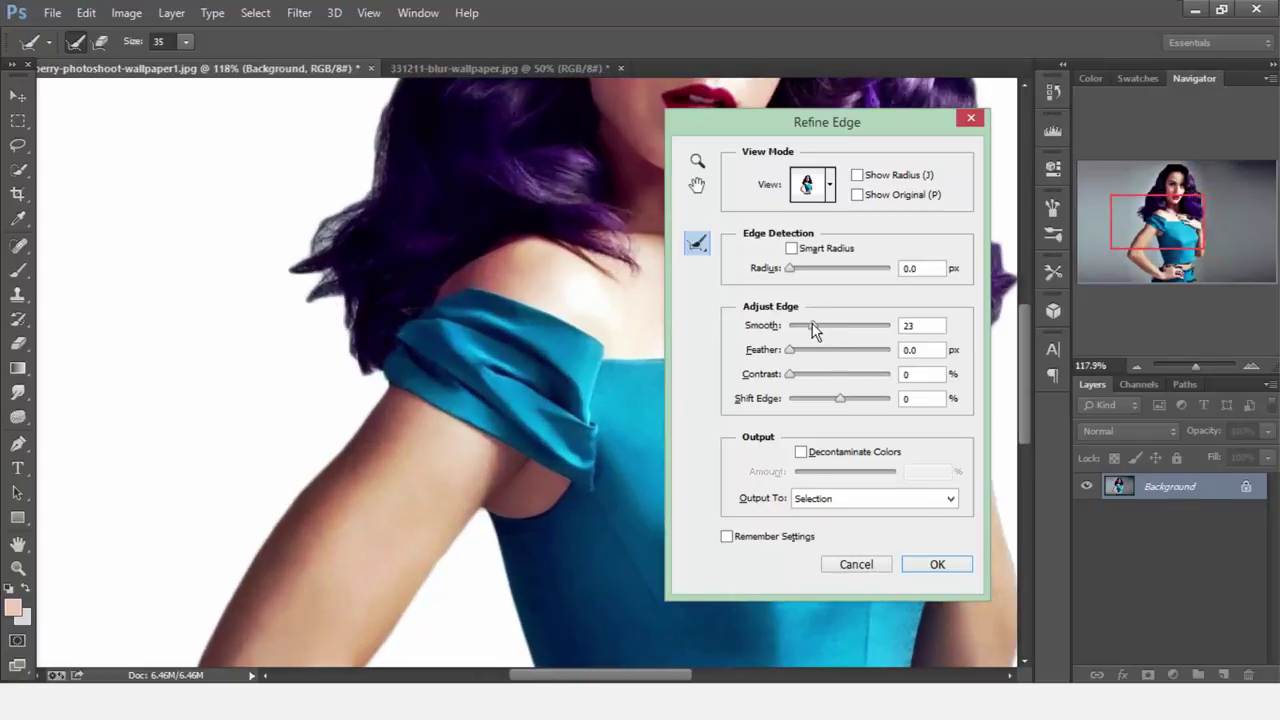
pyautogui.moveTo(806, 332)
pyautogui.mouseDown()
pyautogui.moveTo(791, 332)
pyautogui.moveTo(810, 334)
pyautogui.mouseUp()
pyautogui.moveTo(792, 351); pyautogui.dragTo(806, 355)
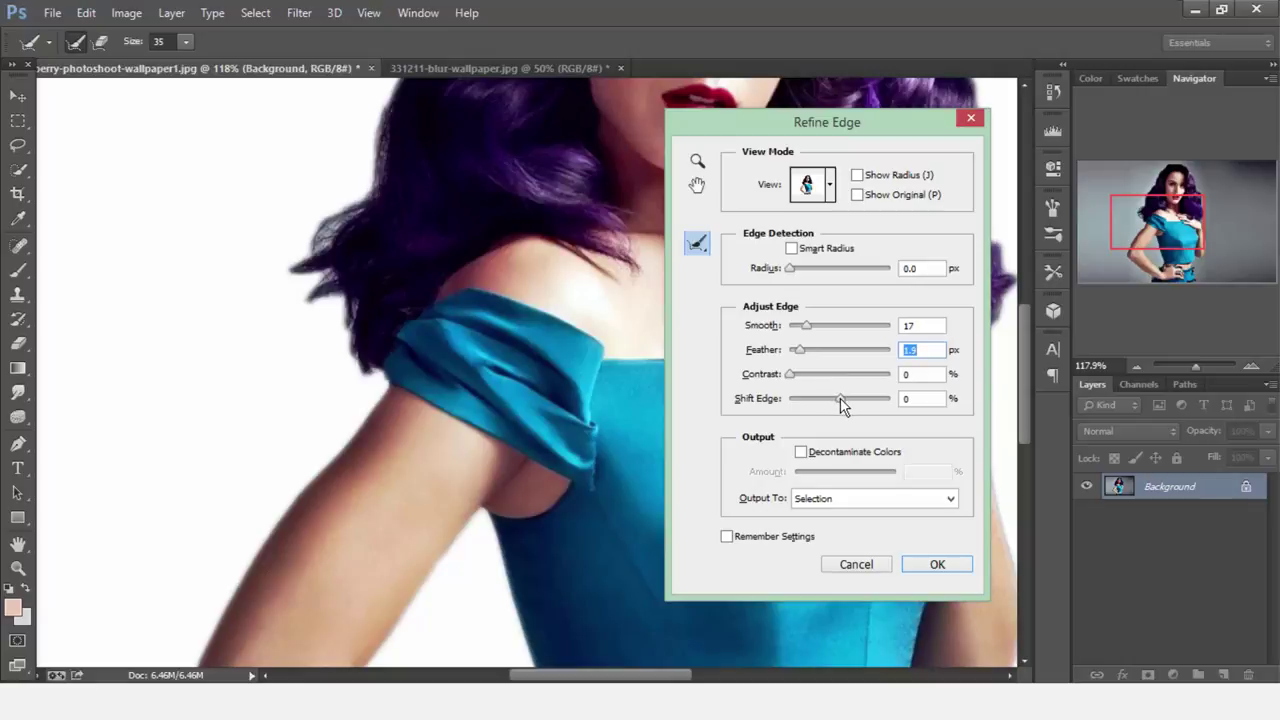
# - Set Shift Edge to -3% and turn on Decontaminate Colors with its amount
pyautogui.moveTo(842, 404); pyautogui.dragTo(842, 408)
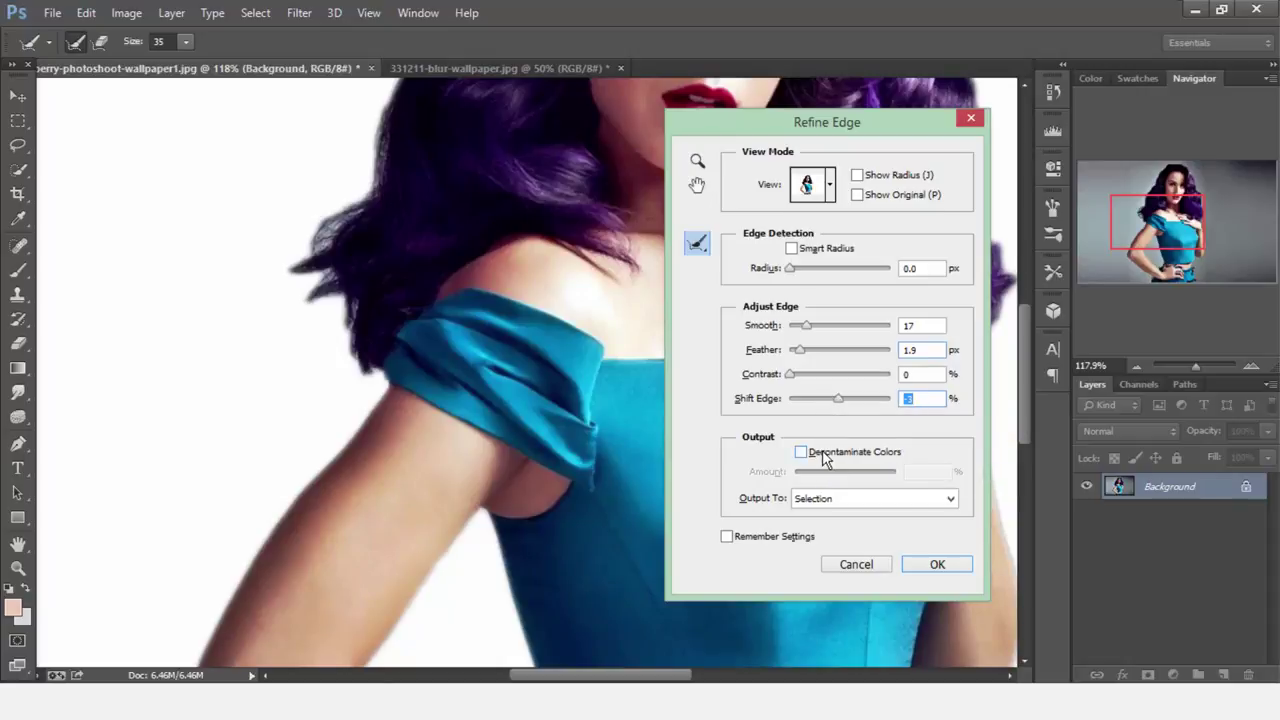
pyautogui.click(824, 457)
pyautogui.click(847, 479)
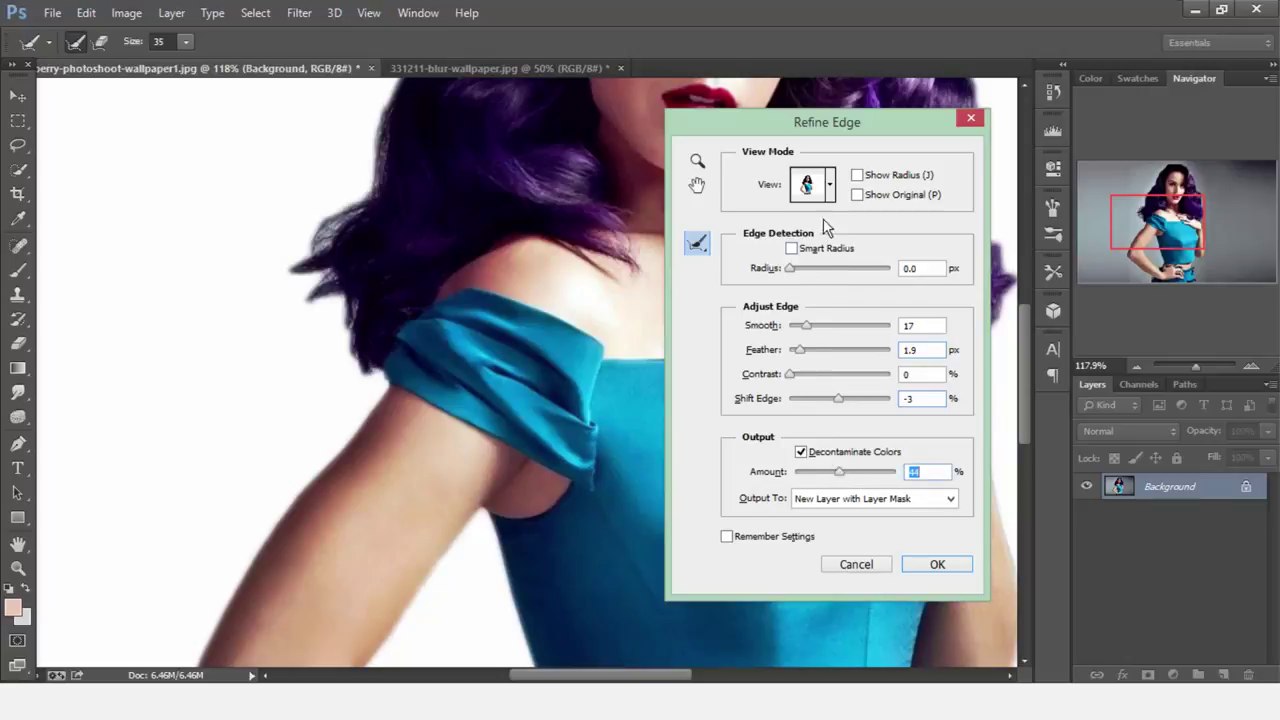
pyautogui.click(829, 186)
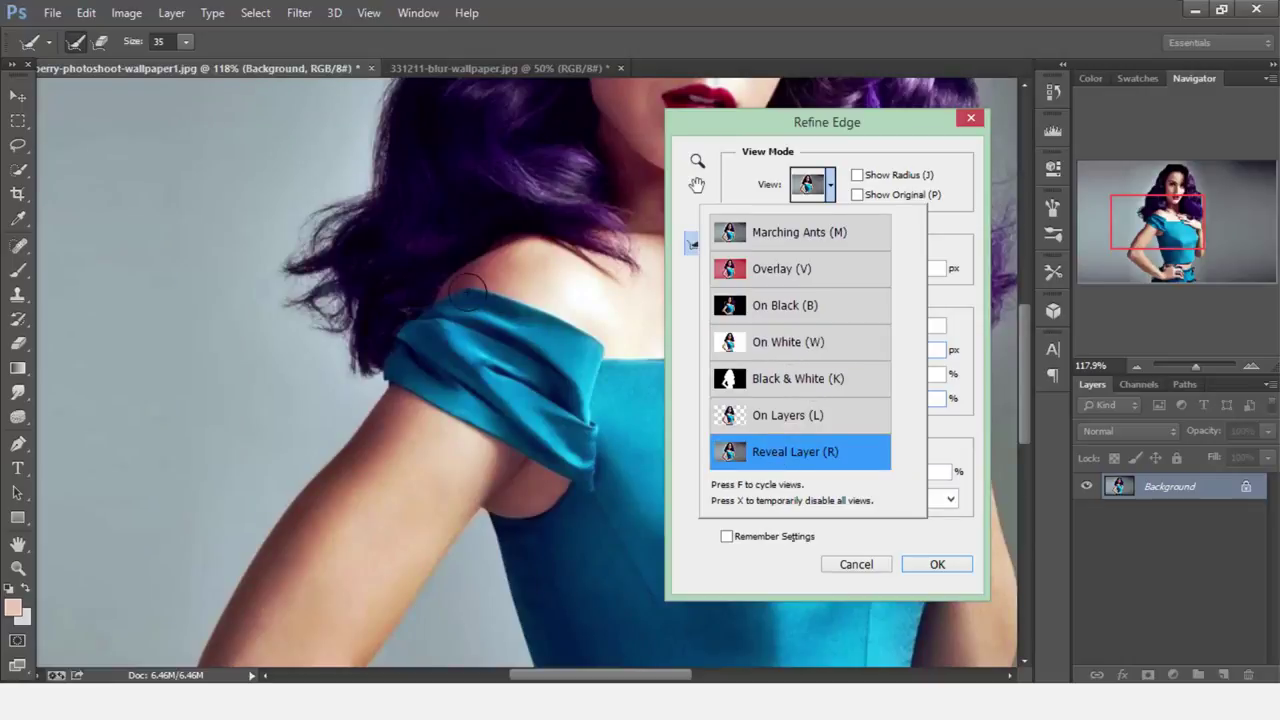
# - Brush the Refine Radius tool along the wispy hair edge and check it in Marching Ants view
pyautogui.scroll(2, 364, 308)
pyautogui.scroll(2, 364, 308)
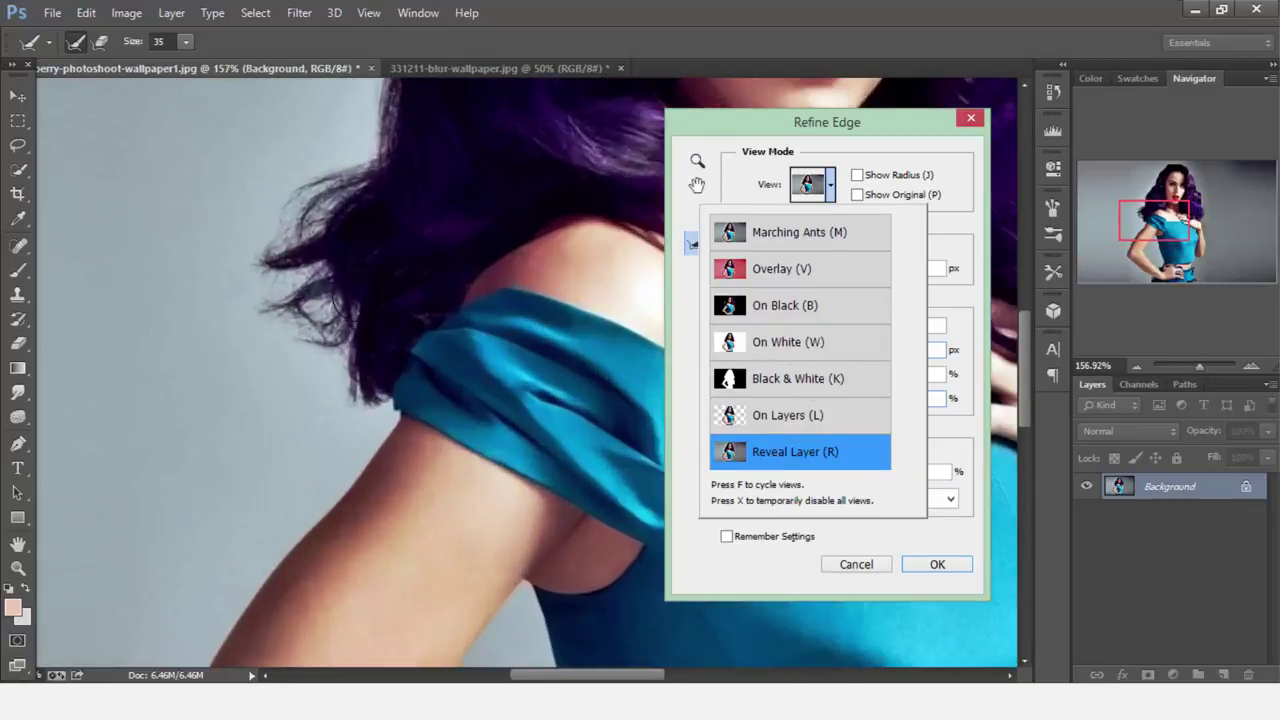
pyautogui.scroll(2, 364, 308)
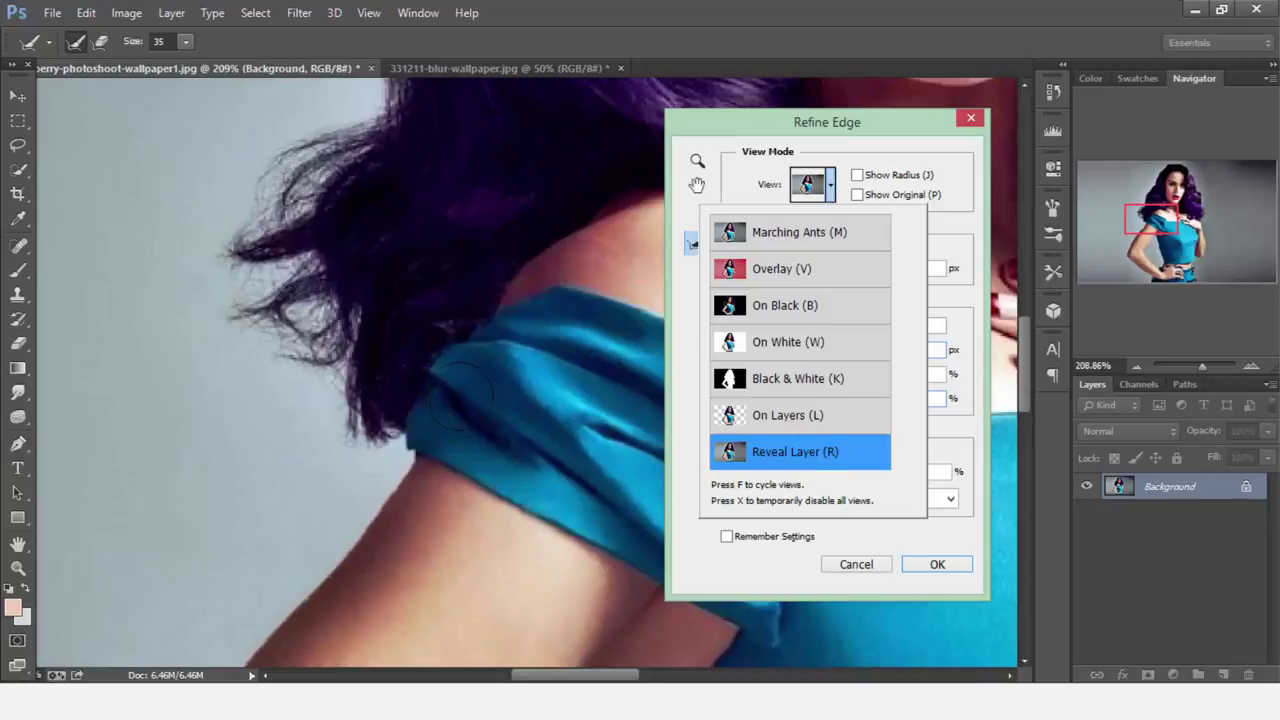
pyautogui.moveTo(382, 436)
pyautogui.mouseDown()
pyautogui.moveTo(229, 286)
pyautogui.moveTo(229, 314)
pyautogui.moveTo(290, 250)
pyautogui.moveTo(268, 179)
pyautogui.moveTo(257, 191)
pyautogui.moveTo(357, 114)
pyautogui.moveTo(300, 228)
pyautogui.moveTo(265, 232)
pyautogui.moveTo(249, 209)
pyautogui.moveTo(365, 405)
pyautogui.moveTo(346, 431)
pyautogui.moveTo(371, 437)
pyautogui.mouseUp()
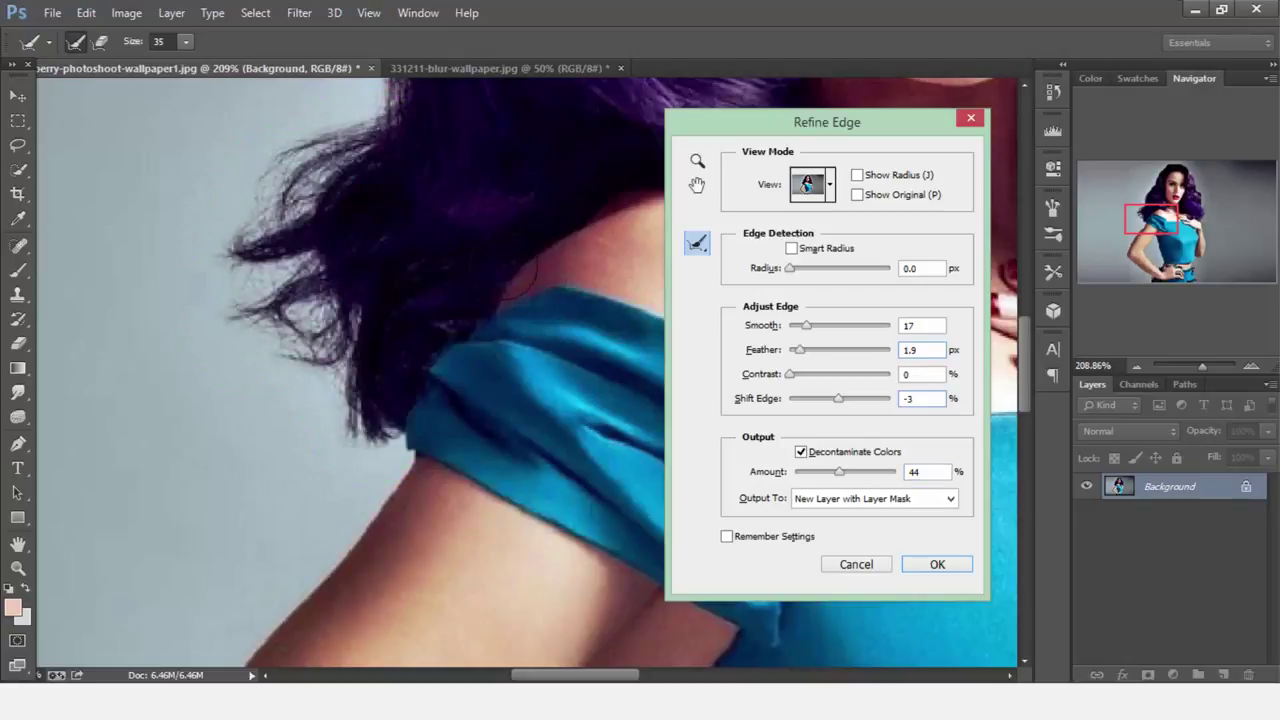
pyautogui.click(827, 186)
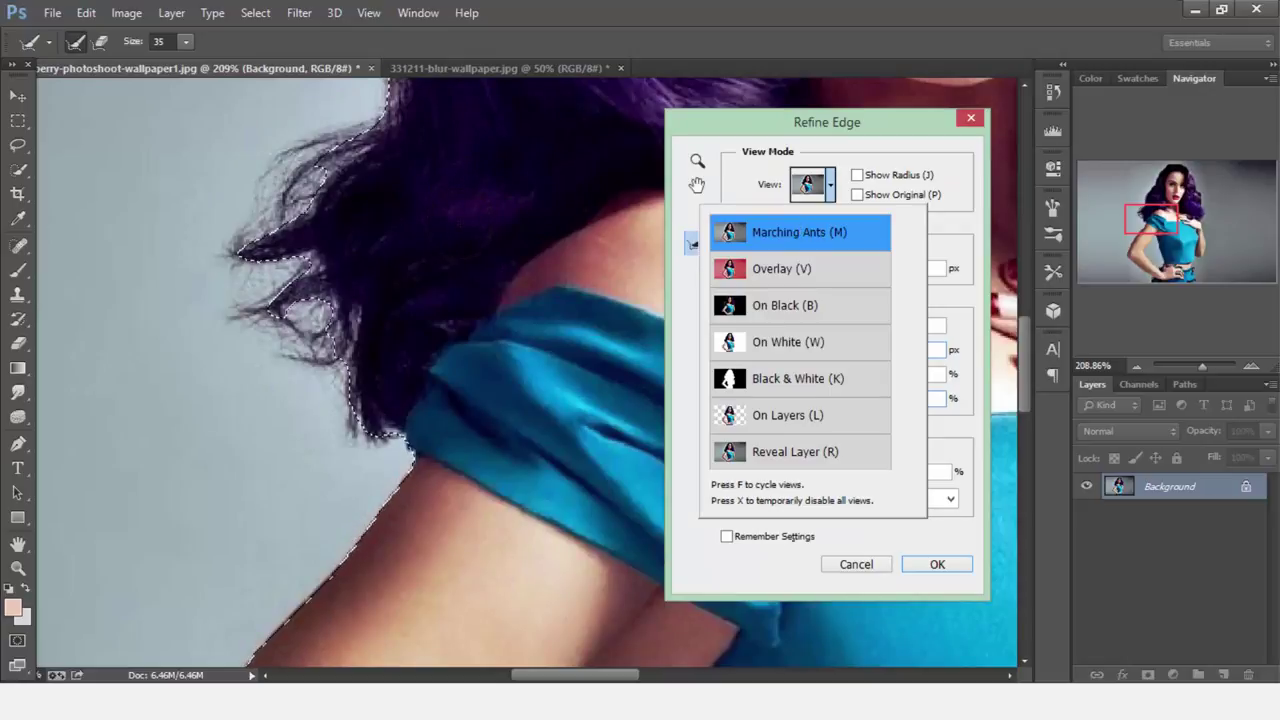
pyautogui.scroll(5, 457, 220)
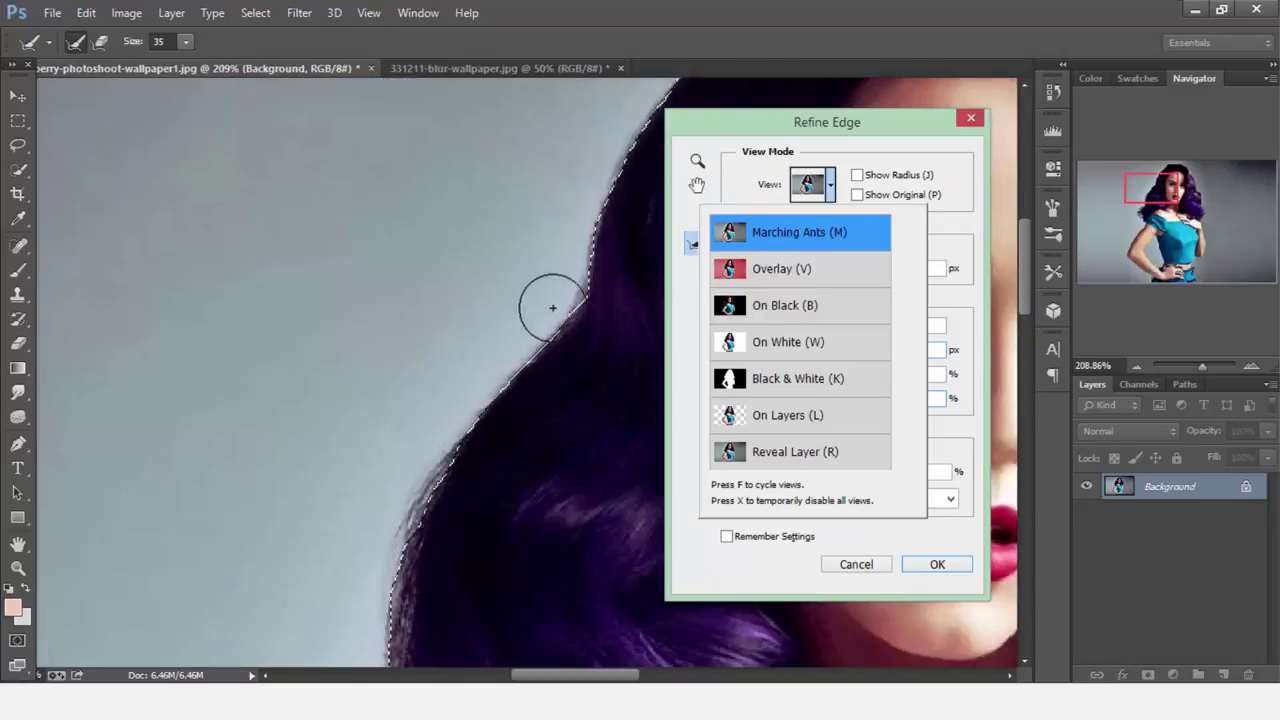
pyautogui.click(760, 172)
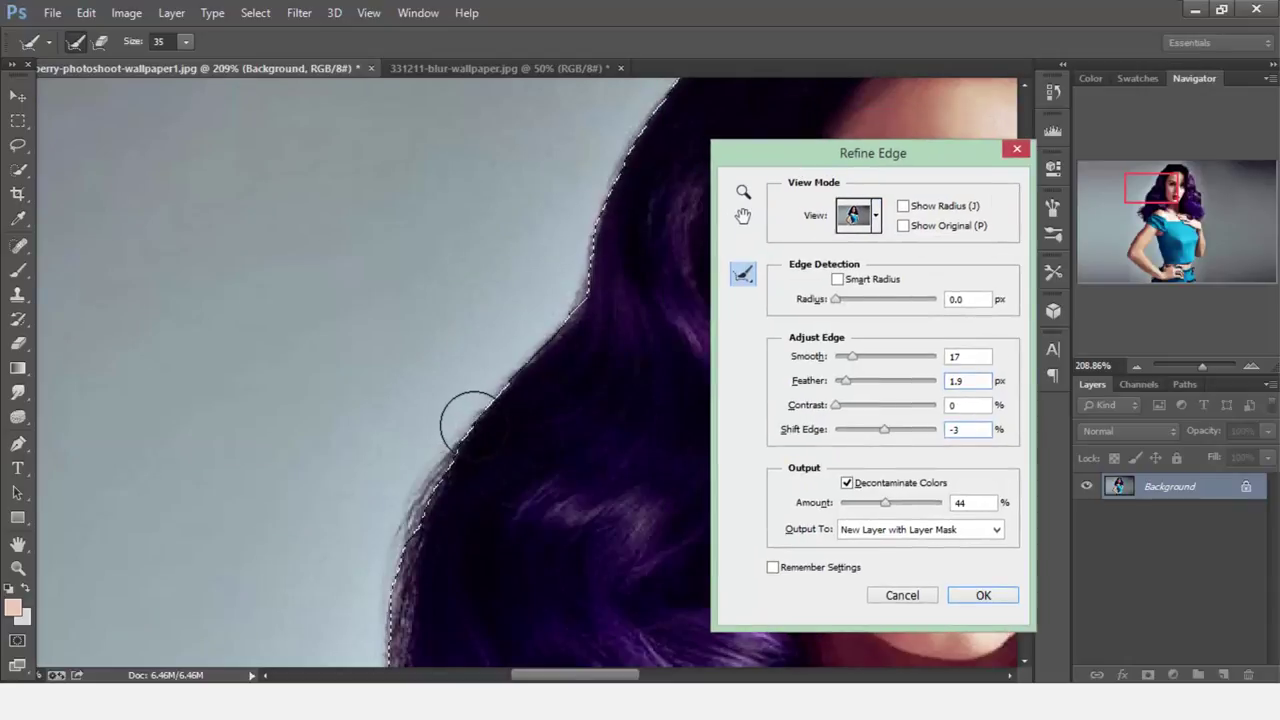
# - Move the Refine Edge dialog off the hair and refine the left hair edge
pyautogui.scroll(-5, 465, 410)
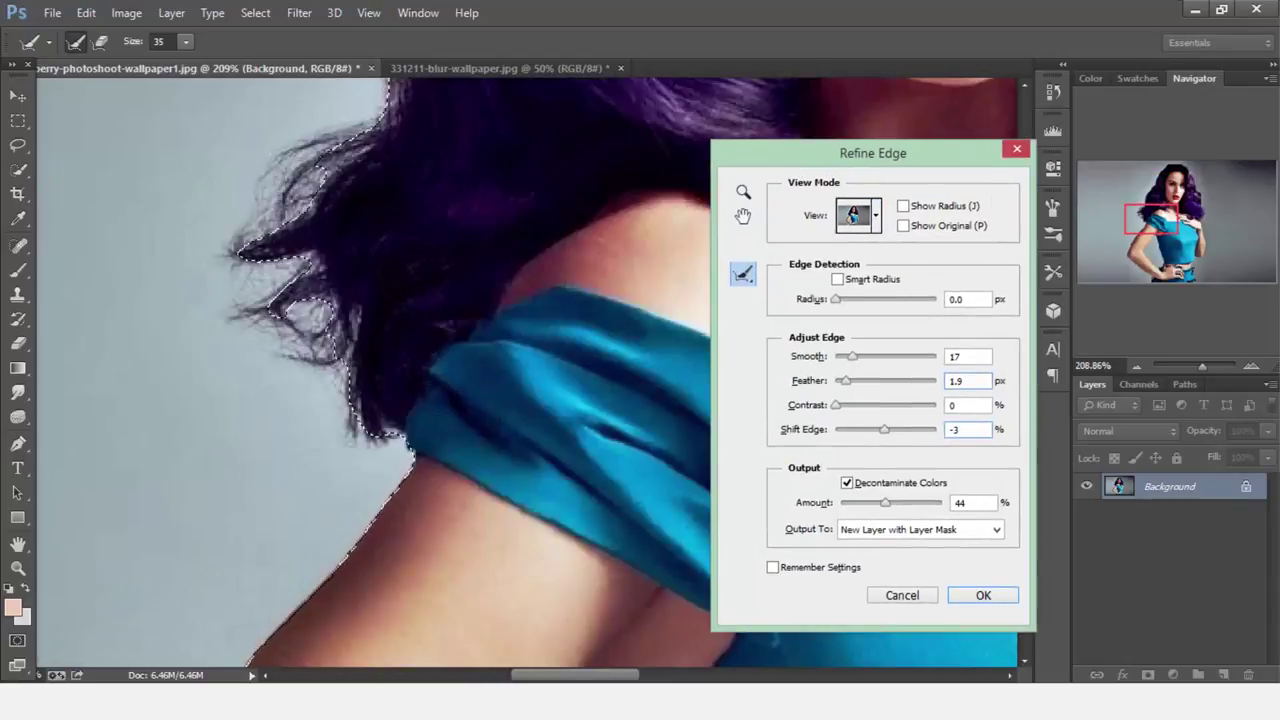
pyautogui.hscroll(1, 468, 412)
pyautogui.hscroll(1, 368, 416)
pyautogui.scroll(-1, 368, 416)
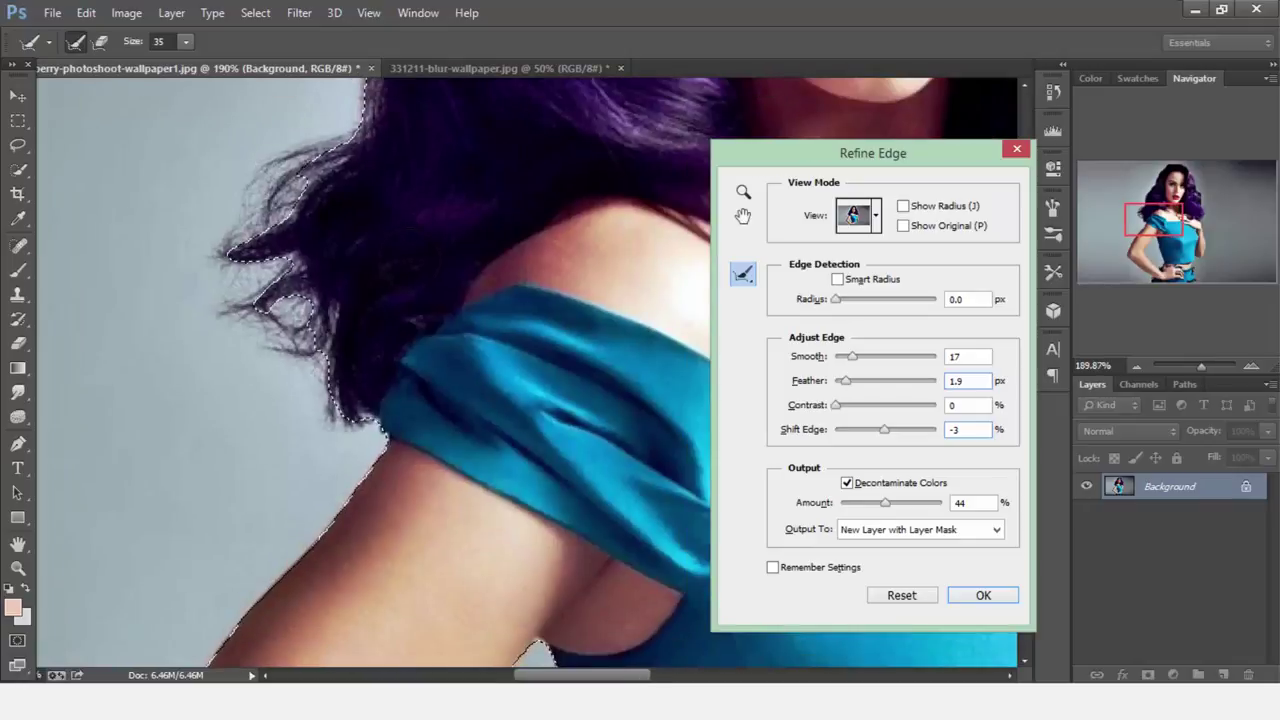
pyautogui.scroll(-1, 368, 416)
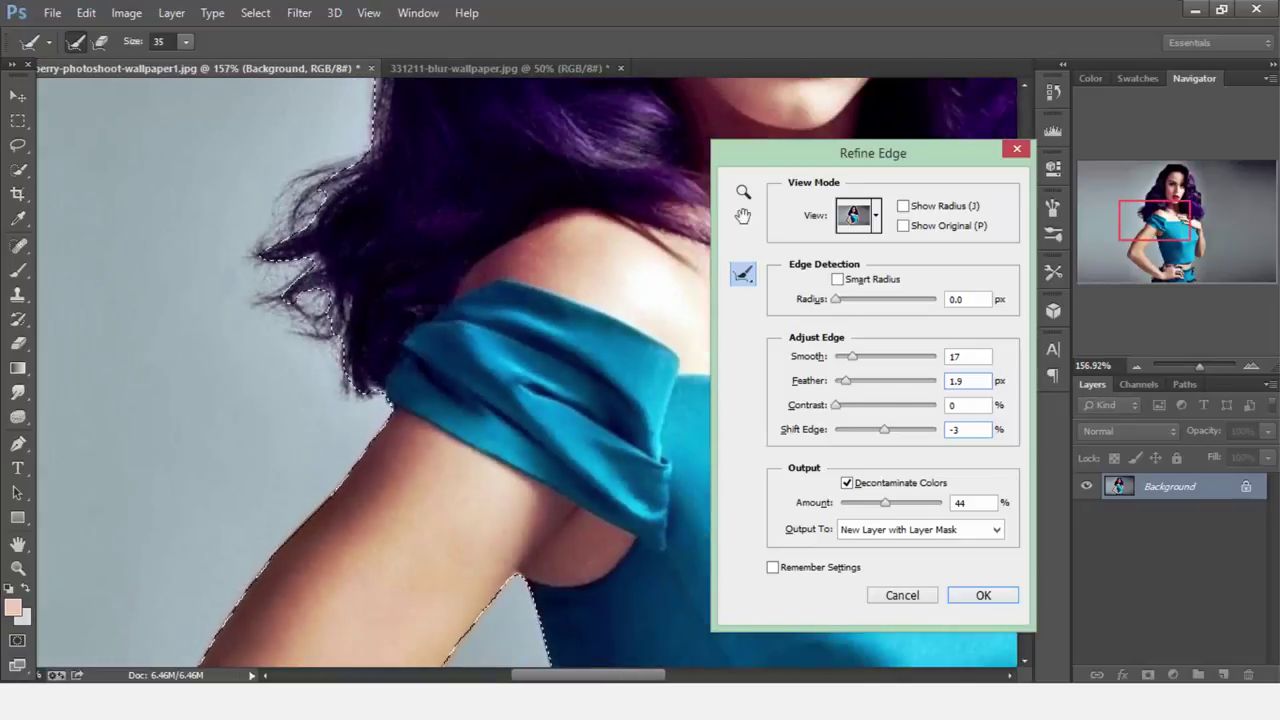
pyautogui.scroll(5, 447, 236)
pyautogui.scroll(-1, 483, 450)
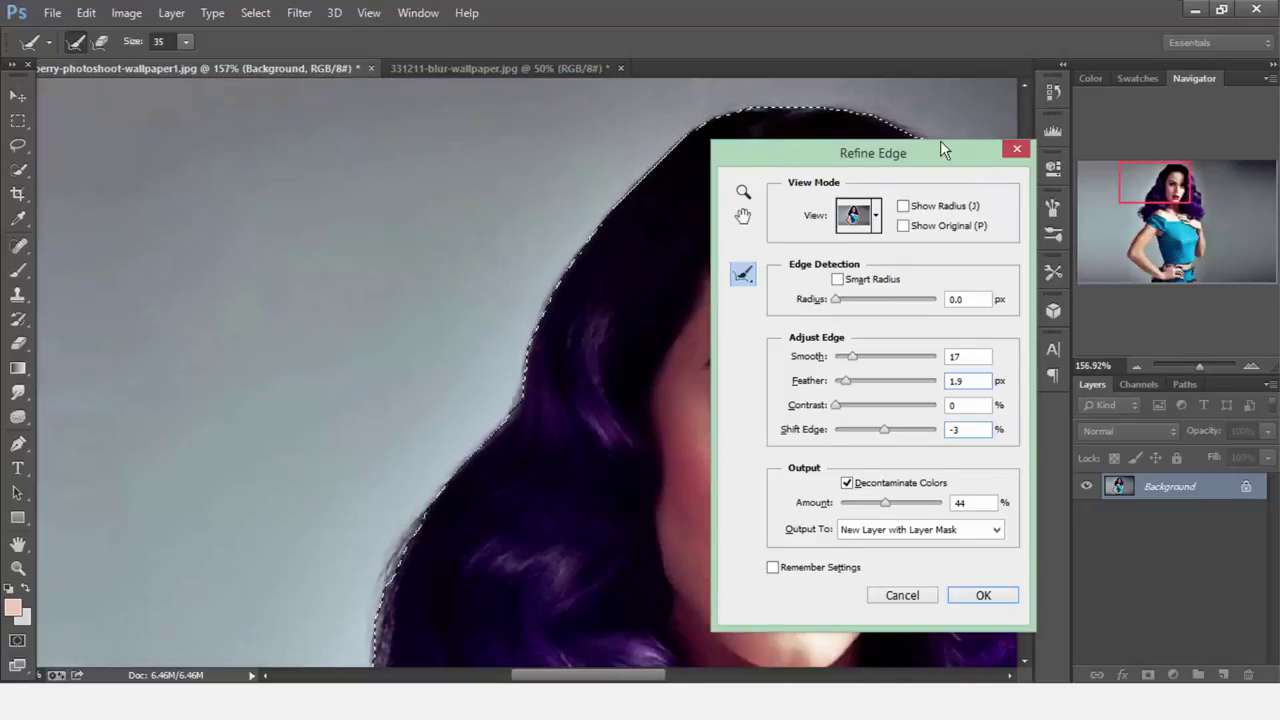
pyautogui.moveTo(940, 150); pyautogui.dragTo(873, 127)
pyautogui.scroll(-5, 338, 487)
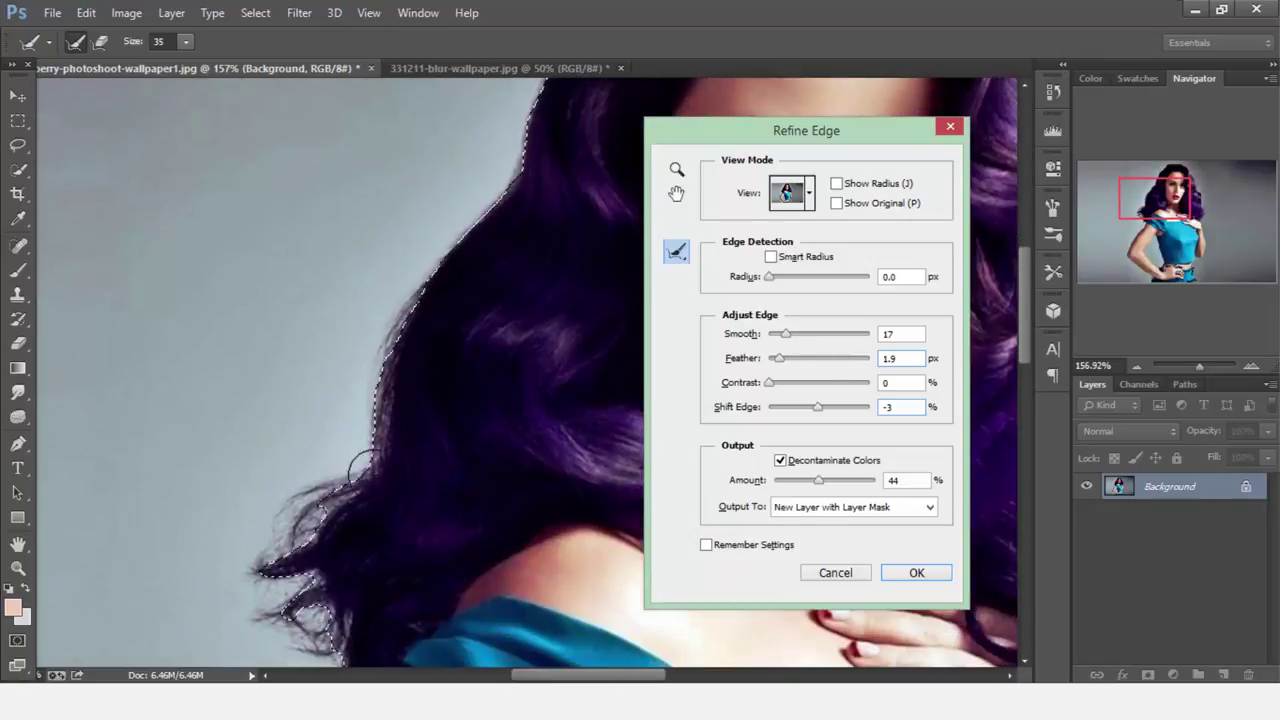
pyautogui.moveTo(338, 487); pyautogui.dragTo(370, 430)
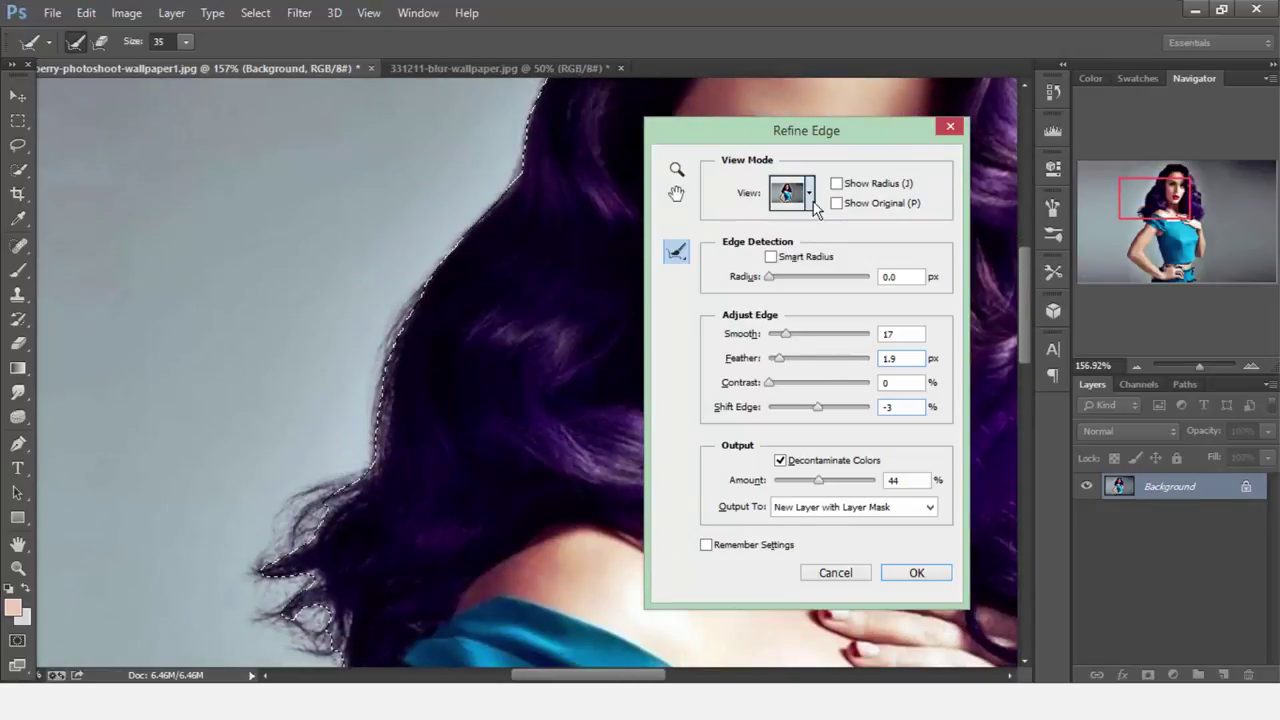
# - Switch to Reveal Layer view and refine the upper-left hairline, the face side, and the top of the hair
pyautogui.click(808, 195)
pyautogui.click(757, 460)
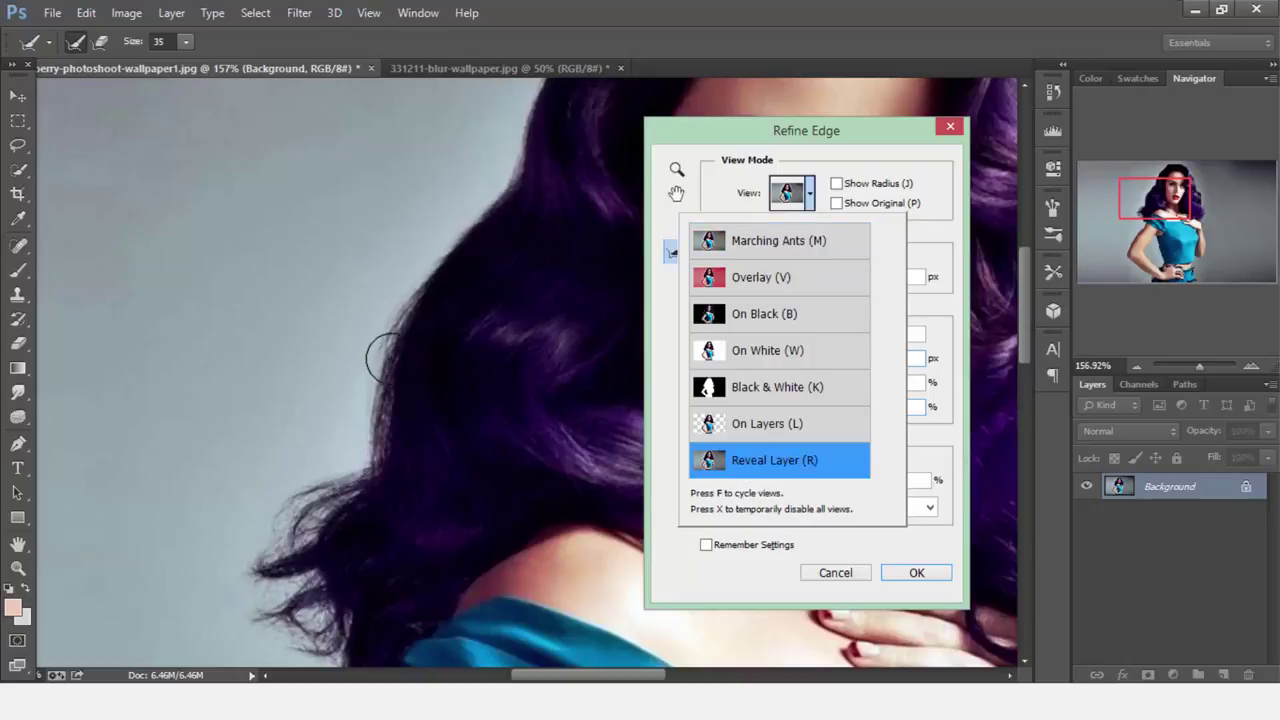
pyautogui.moveTo(388, 365); pyautogui.dragTo(531, 131)
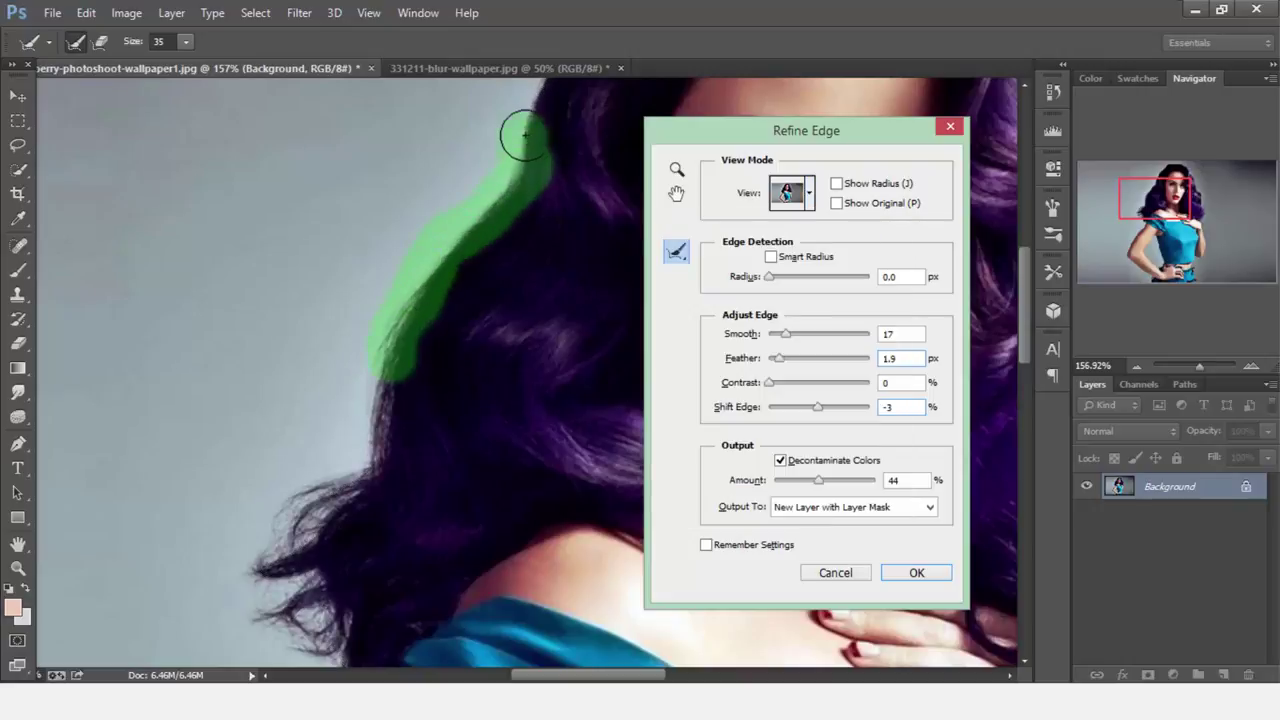
pyautogui.moveTo(1027, 320); pyautogui.dragTo(1024, 286)
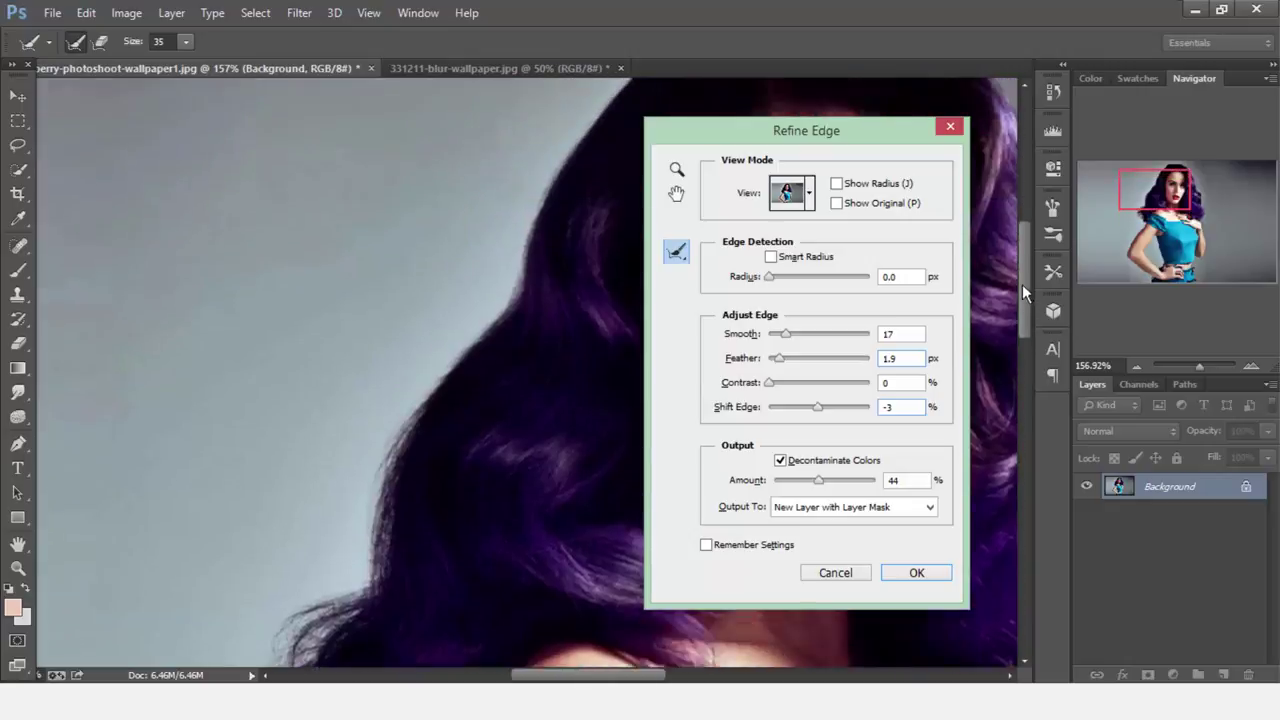
pyautogui.moveTo(512, 335)
pyautogui.mouseDown()
pyautogui.moveTo(718, 157)
pyautogui.moveTo(342, 204)
pyautogui.mouseUp()
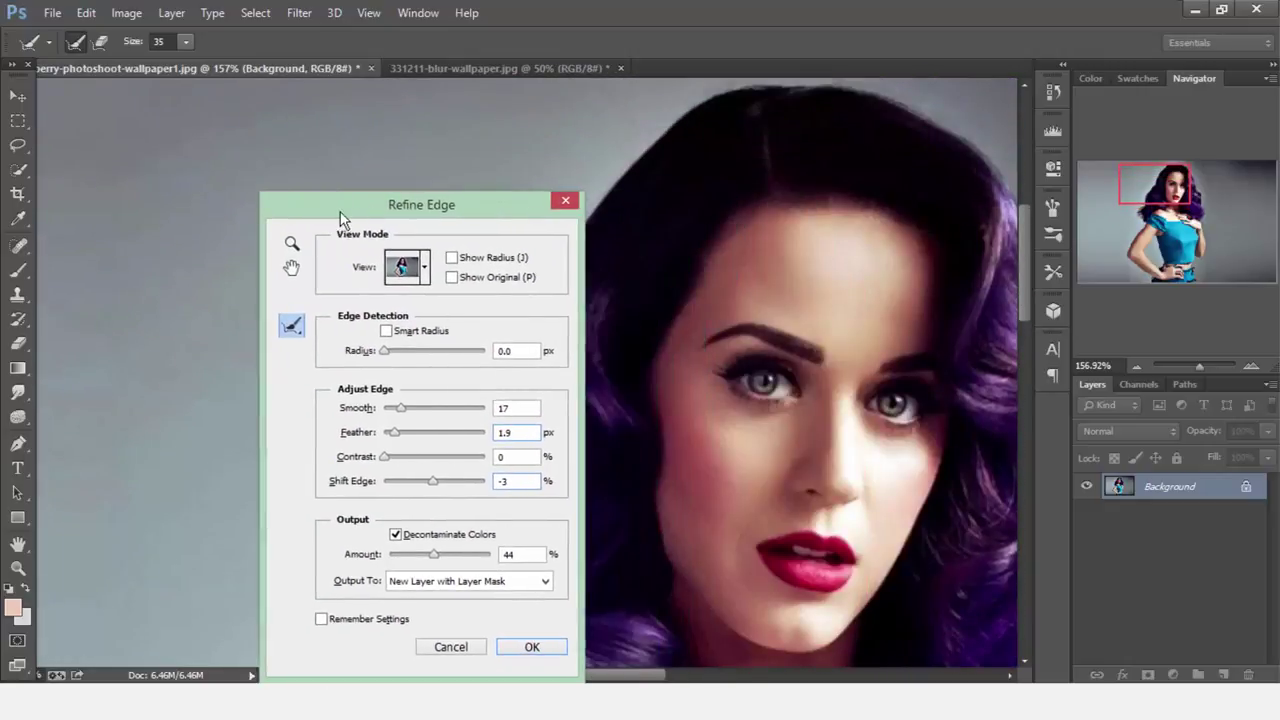
pyautogui.moveTo(600, 194)
pyautogui.mouseDown()
pyautogui.moveTo(734, 86)
pyautogui.moveTo(976, 134)
pyautogui.mouseUp()
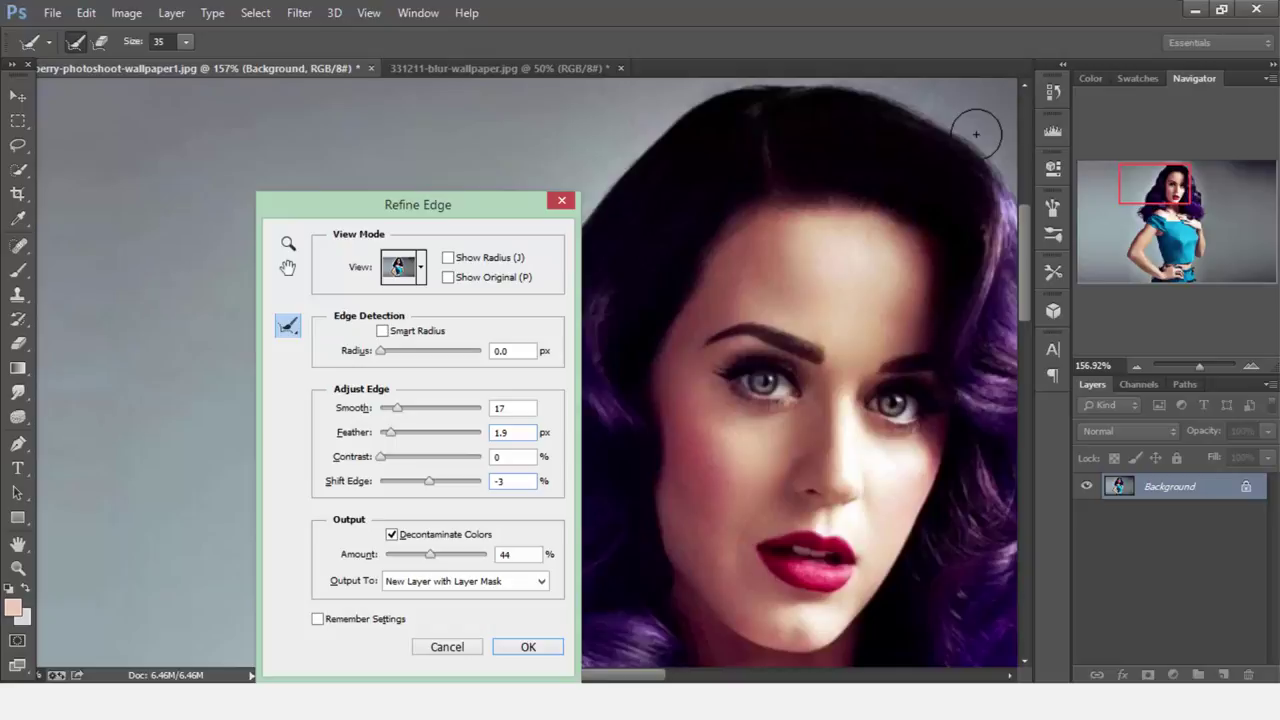
pyautogui.moveTo(648, 678); pyautogui.dragTo(698, 678)
# - Refine the top-right hairline and the right side of the hair down past the hand
pyautogui.moveTo(598, 88)
pyautogui.mouseDown()
pyautogui.moveTo(740, 151)
pyautogui.moveTo(848, 366)
pyautogui.moveTo(877, 490)
pyautogui.moveTo(934, 528)
pyautogui.moveTo(918, 508)
pyautogui.mouseUp()
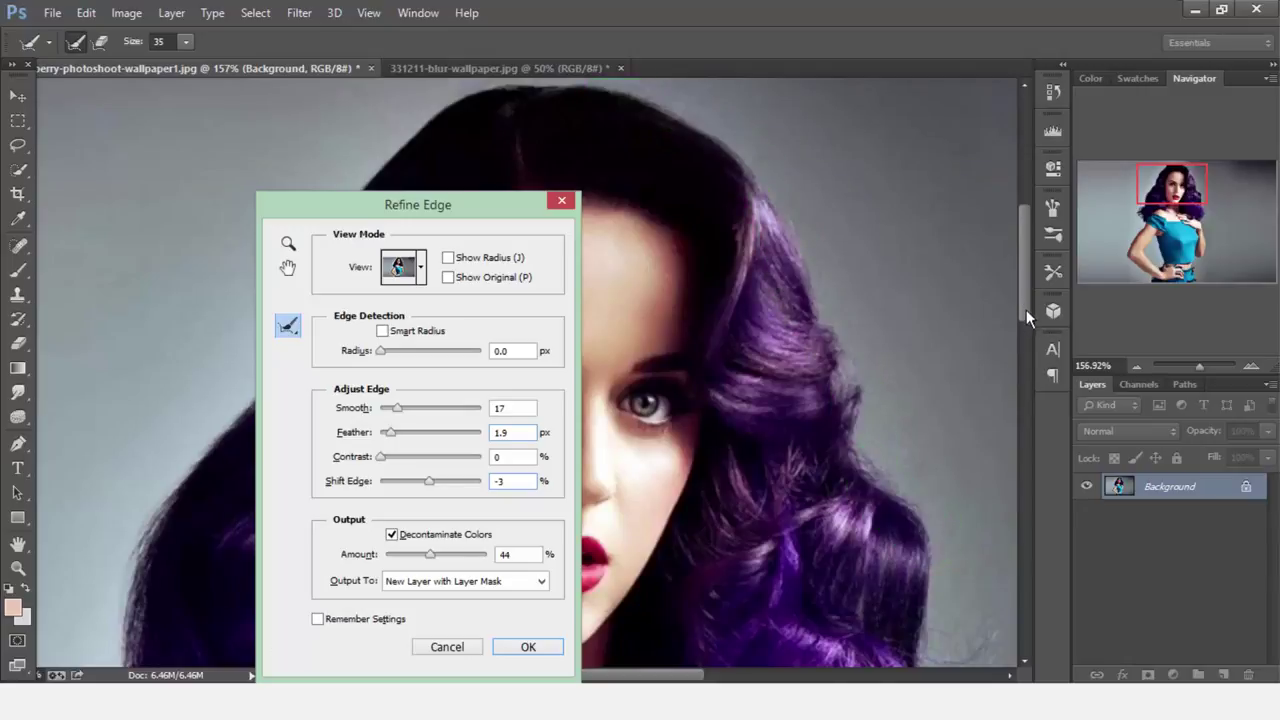
pyautogui.scroll(-5, 850, 560)
pyautogui.hscroll(5, 767, 188)
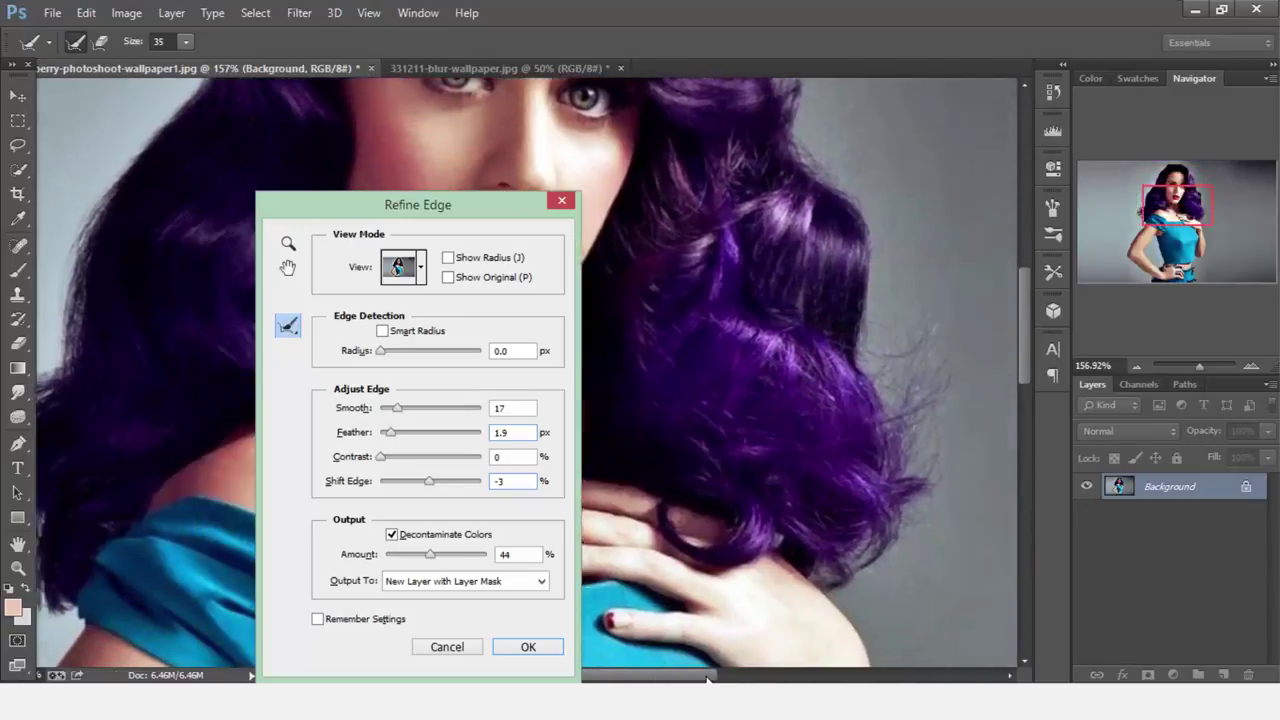
pyautogui.moveTo(797, 213)
pyautogui.mouseDown()
pyautogui.moveTo(821, 351)
pyautogui.moveTo(863, 340)
pyautogui.moveTo(851, 349)
pyautogui.moveTo(877, 371)
pyautogui.moveTo(826, 424)
pyautogui.moveTo(860, 466)
pyautogui.moveTo(846, 457)
pyautogui.moveTo(800, 550)
pyautogui.moveTo(750, 578)
pyautogui.mouseUp()
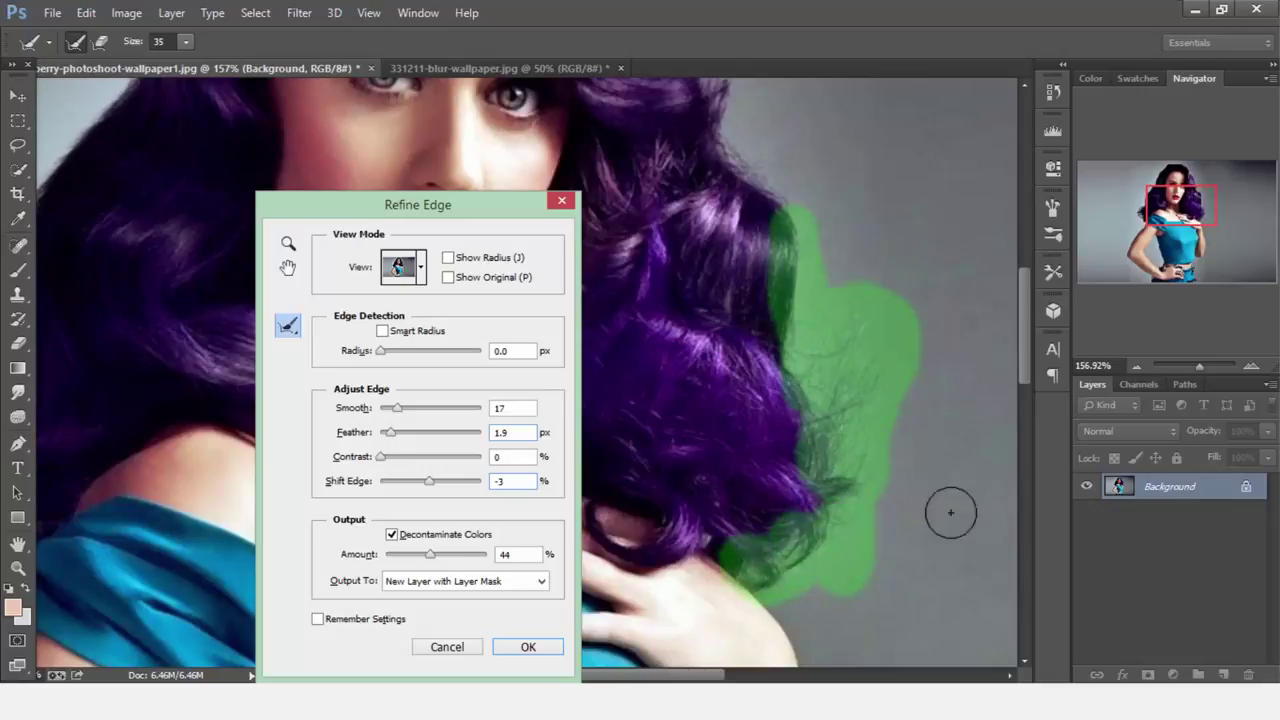
pyautogui.scroll(-3, 800, 400)
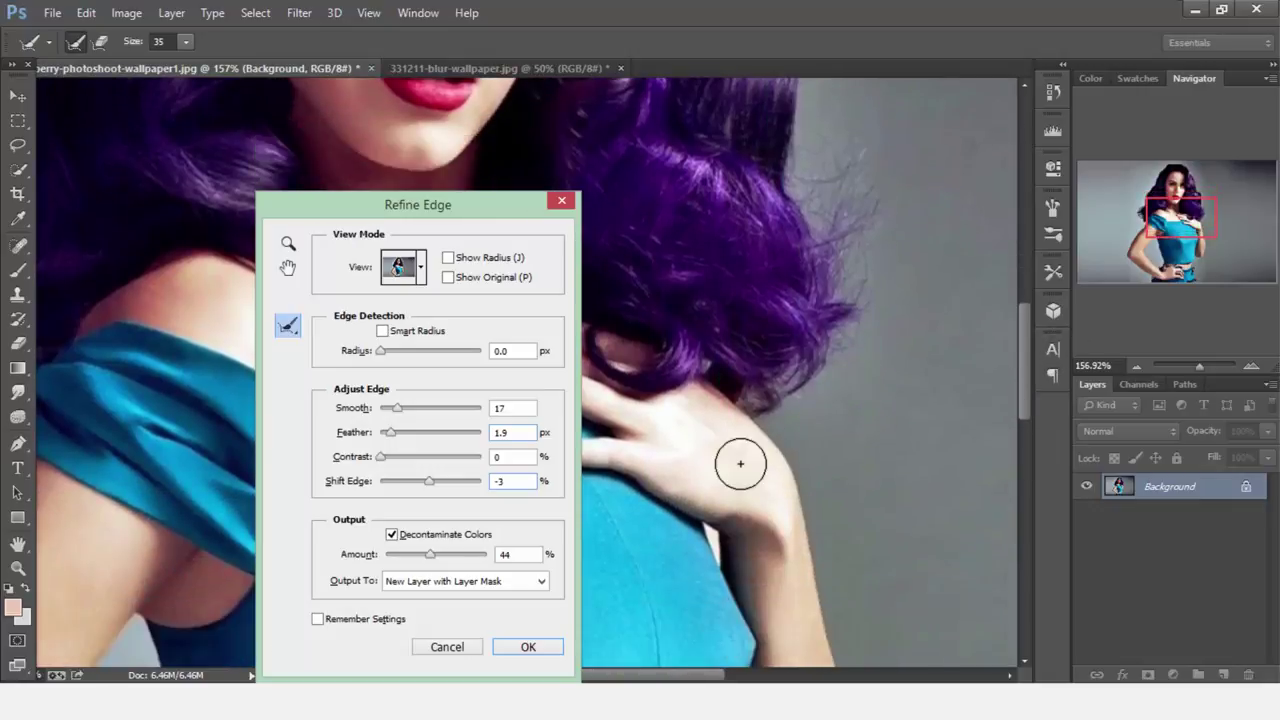
pyautogui.moveTo(760, 428); pyautogui.dragTo(850, 292)
pyautogui.click(421, 280)
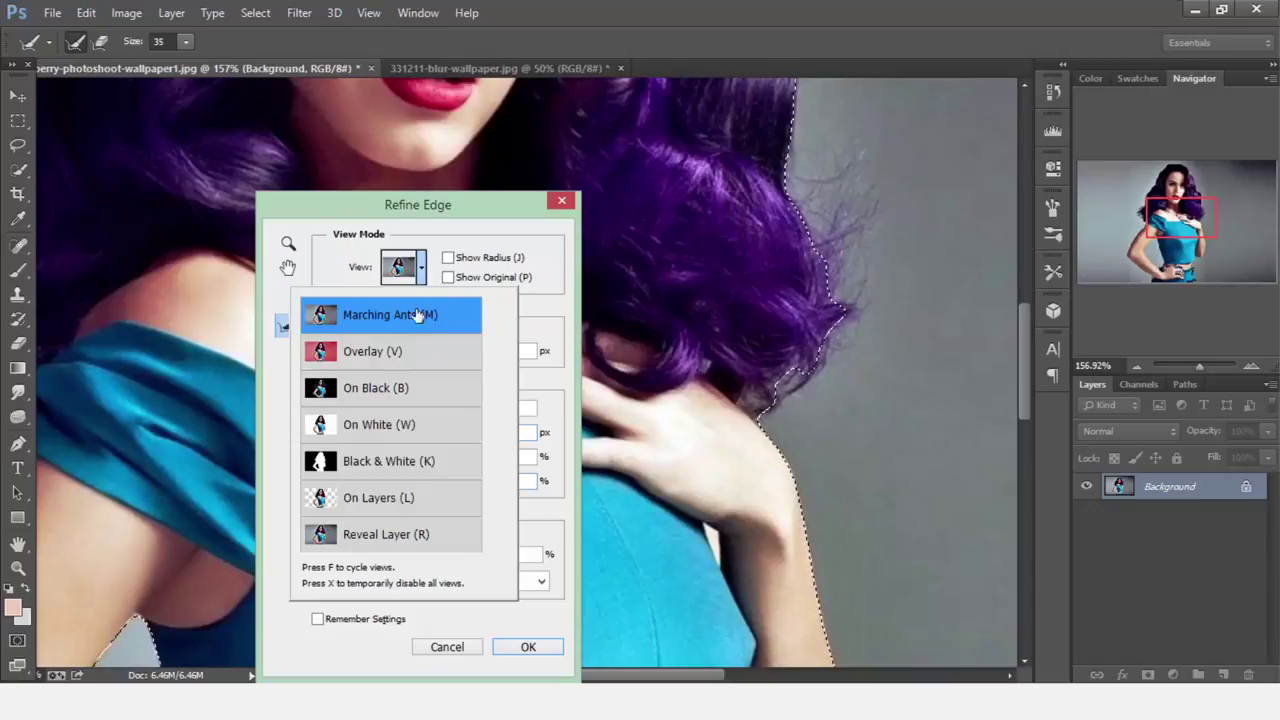
# - Preview the cutout On White and reposition the Refine Edge window to uncover the face
pyautogui.click(394, 434)
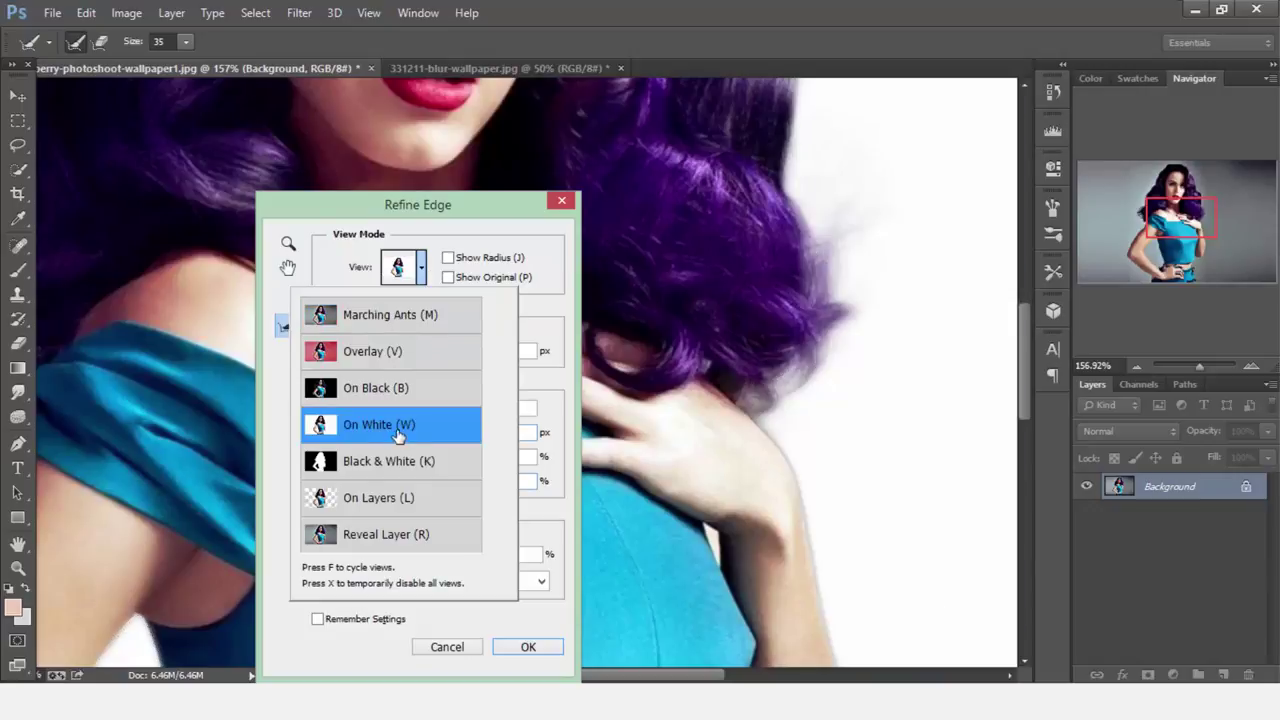
pyautogui.click(1029, 370)
pyautogui.scroll(10, 800, 300)
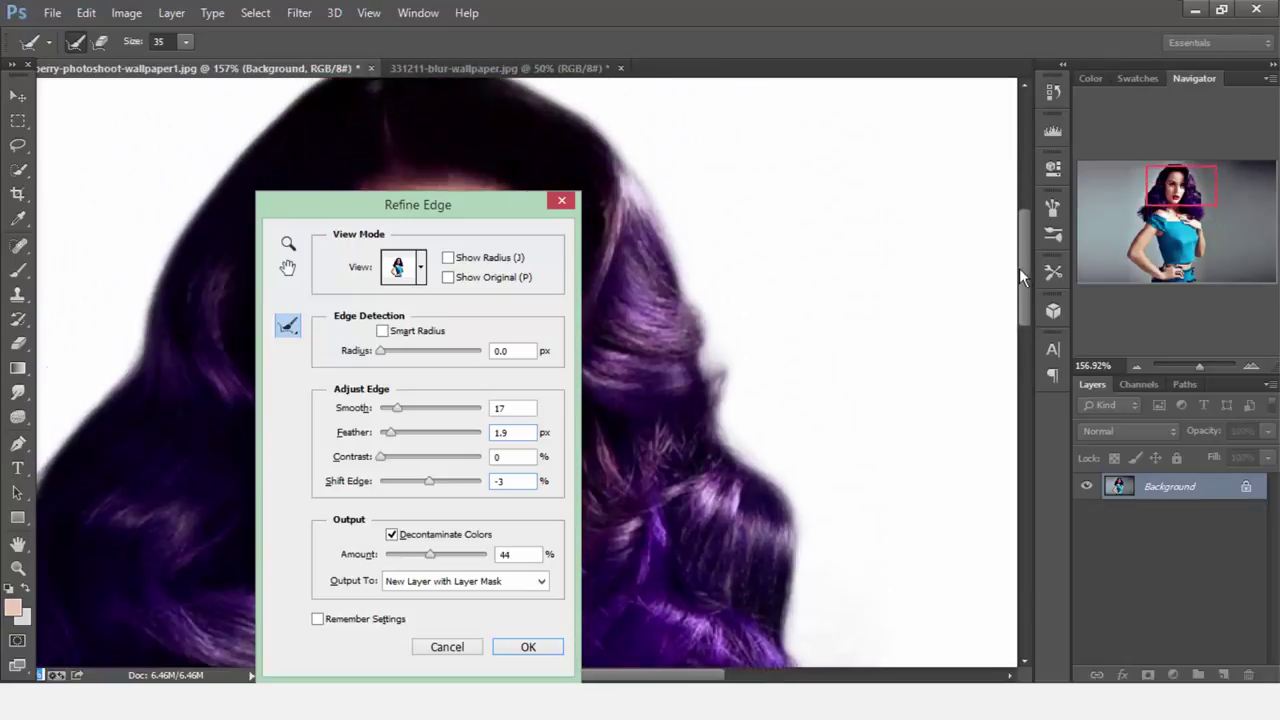
pyautogui.moveTo(352, 205); pyautogui.dragTo(891, 177)
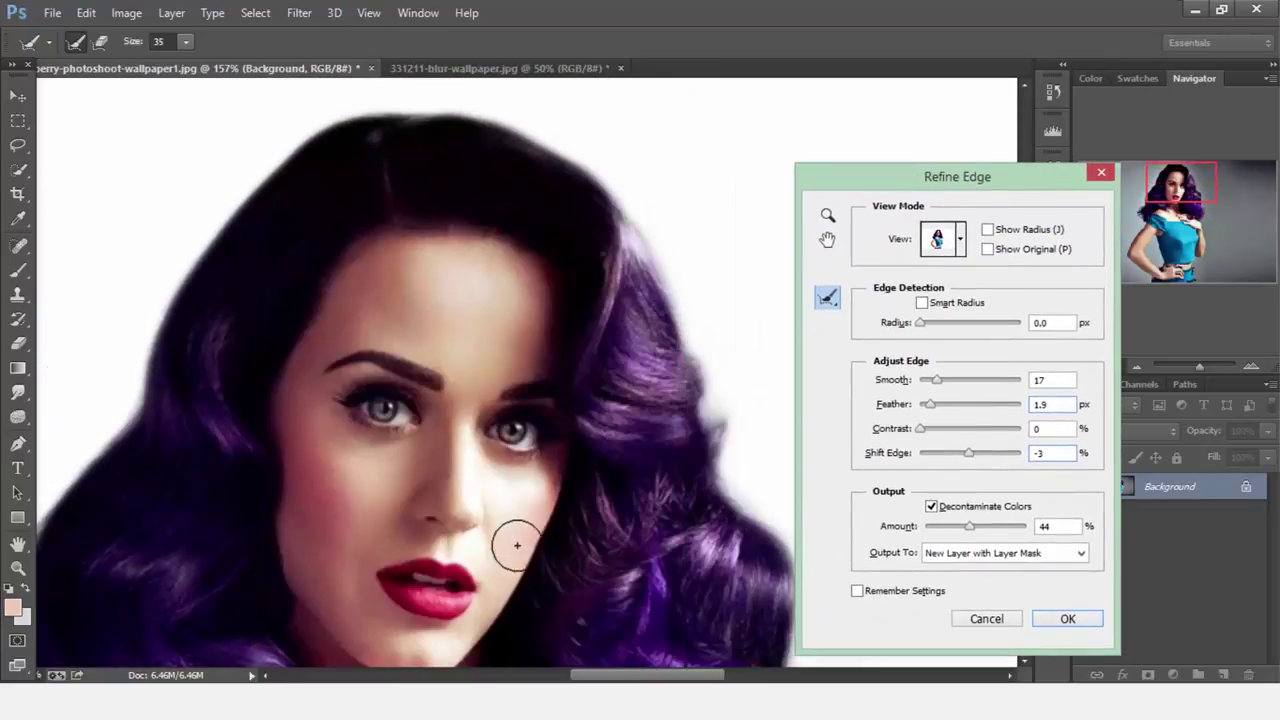
pyautogui.moveTo(610, 680); pyautogui.dragTo(570, 680)
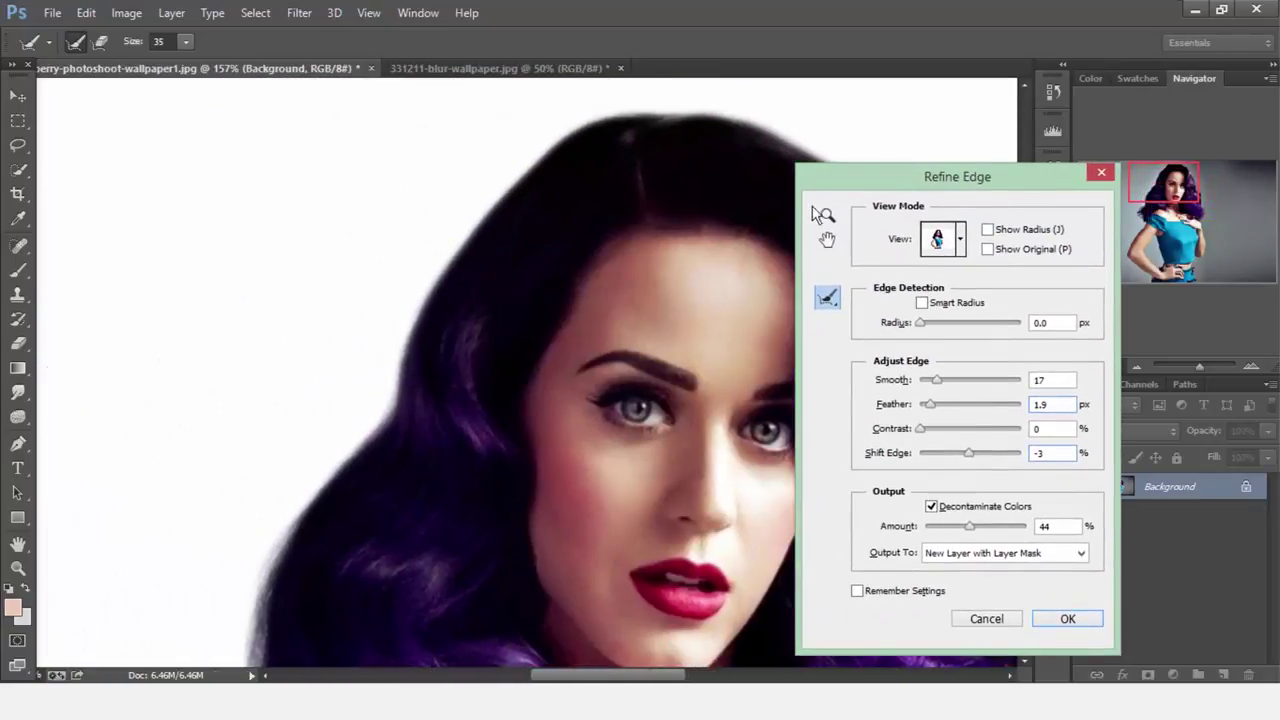
pyautogui.moveTo(858, 185); pyautogui.dragTo(708, 162)
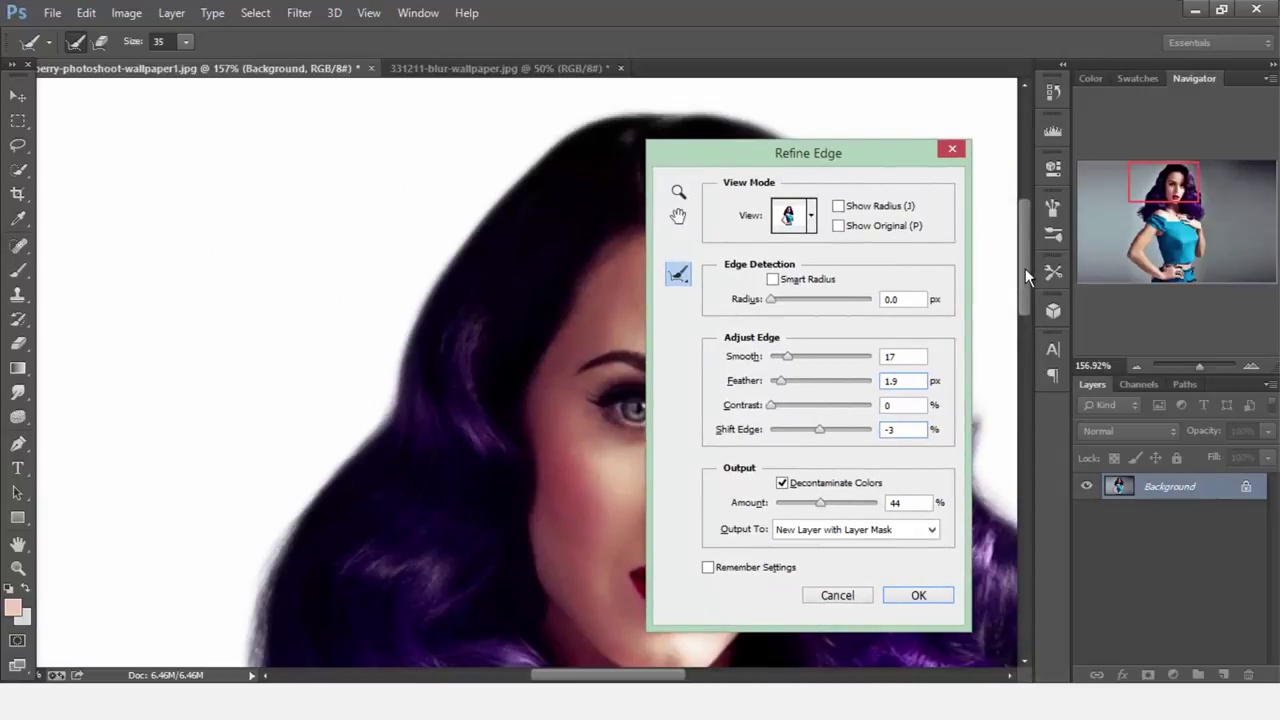
pyautogui.moveTo(1026, 272)
pyautogui.mouseDown()
pyautogui.moveTo(1020, 427)
pyautogui.moveTo(1017, 411)
pyautogui.moveTo(1034, 526)
pyautogui.moveTo(1027, 350)
pyautogui.mouseUp()
# - Switch to Erase Refinements, zoom out, and move the dialog aside to see the whole figure
pyautogui.press('alt')
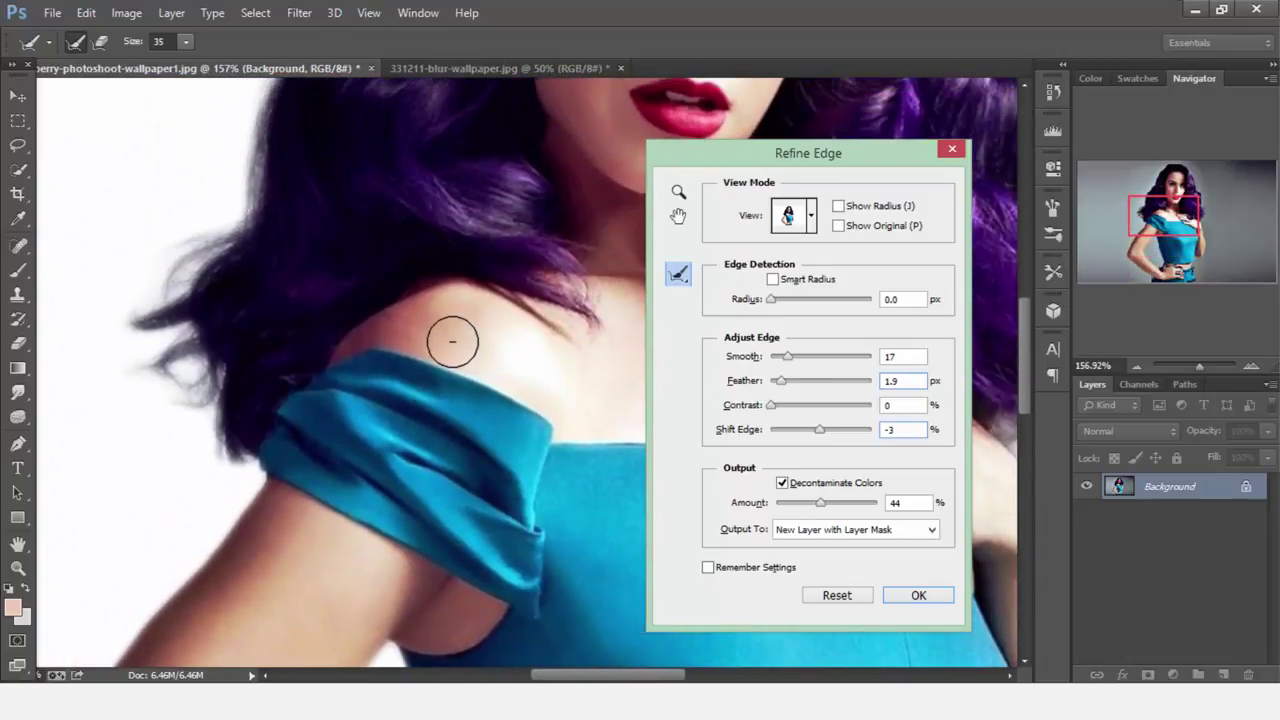
pyautogui.scroll(-2, 452, 341)
pyautogui.scroll(-2, 453, 342)
pyautogui.scroll(-2, 455, 342)
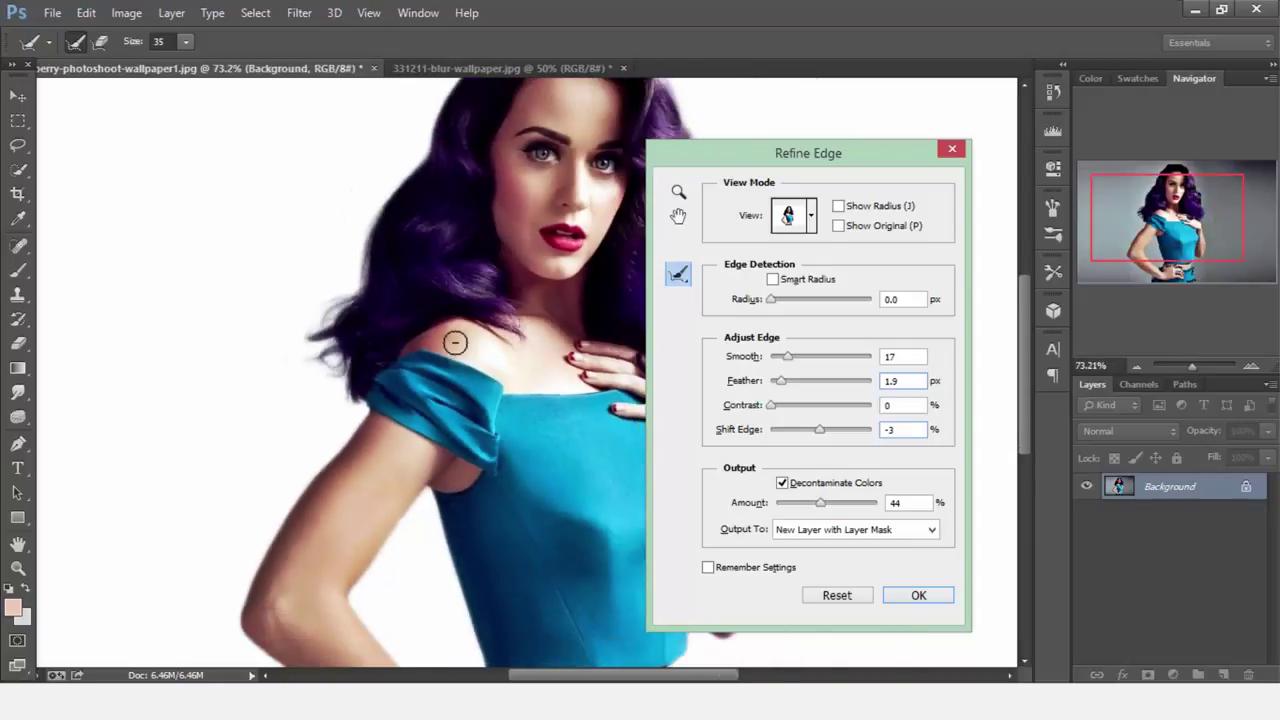
pyautogui.scroll(-1, 458, 338)
pyautogui.moveTo(773, 168)
pyautogui.mouseDown()
pyautogui.moveTo(409, 200)
pyautogui.moveTo(803, 203)
pyautogui.moveTo(895, 160)
pyautogui.mouseUp()
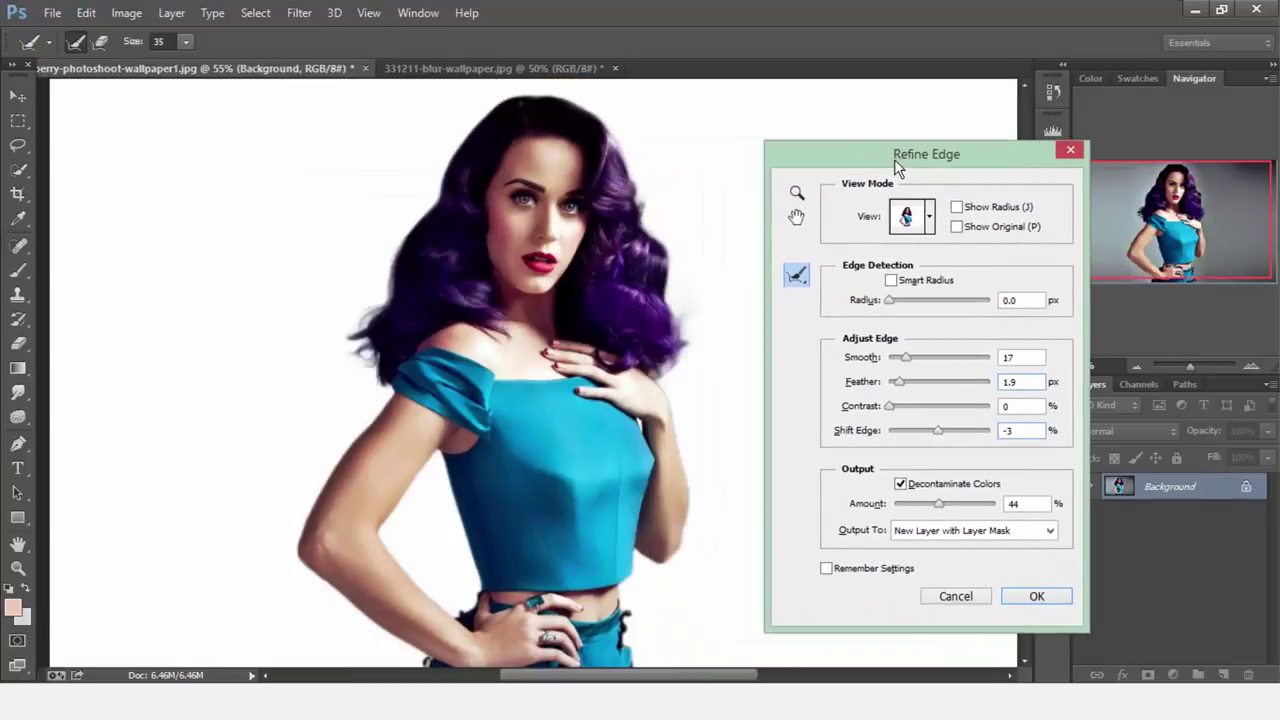
# - Output the refinement to a New Layer with Layer Mask and apply it
pyautogui.click(1007, 537)
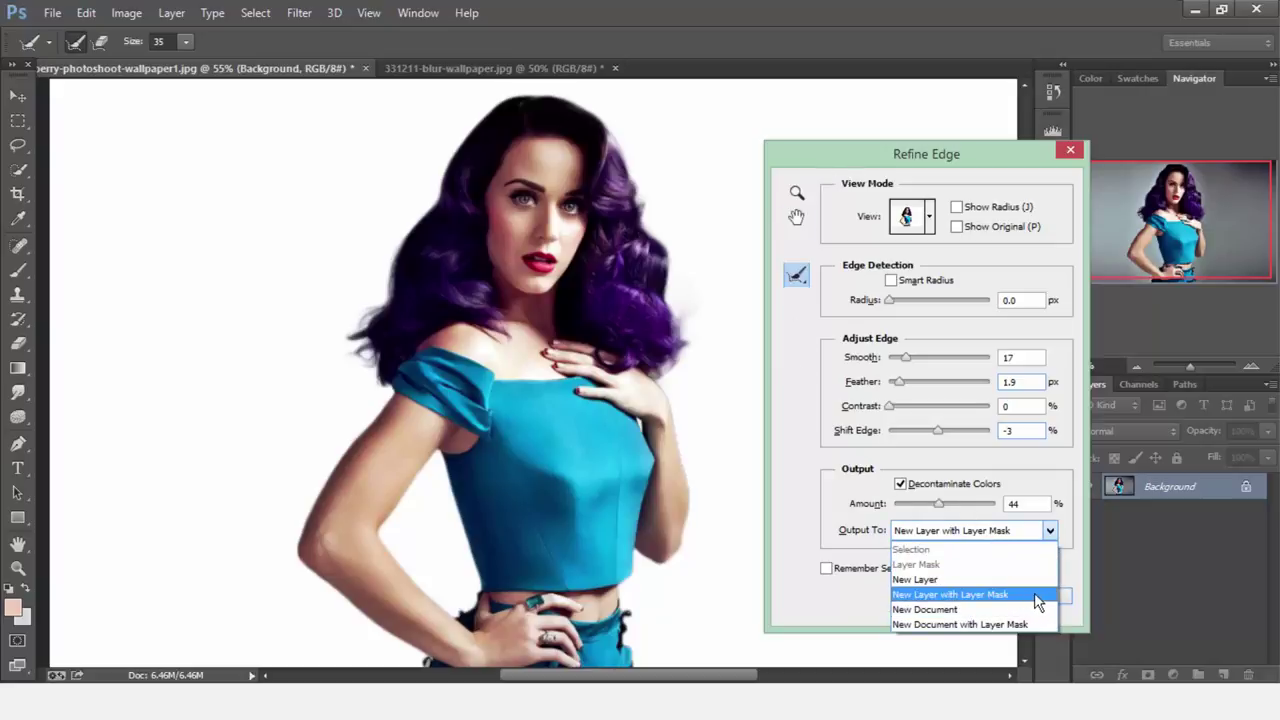
pyautogui.click(1038, 597)
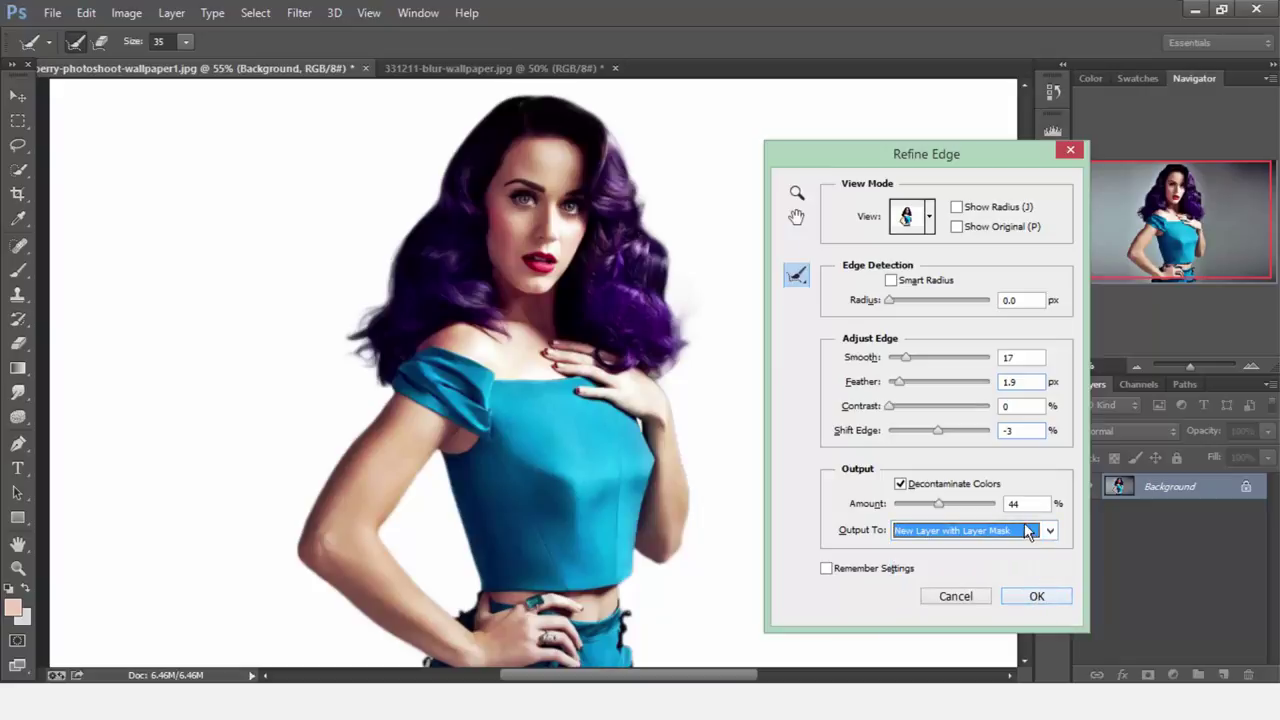
pyautogui.click(1030, 598)
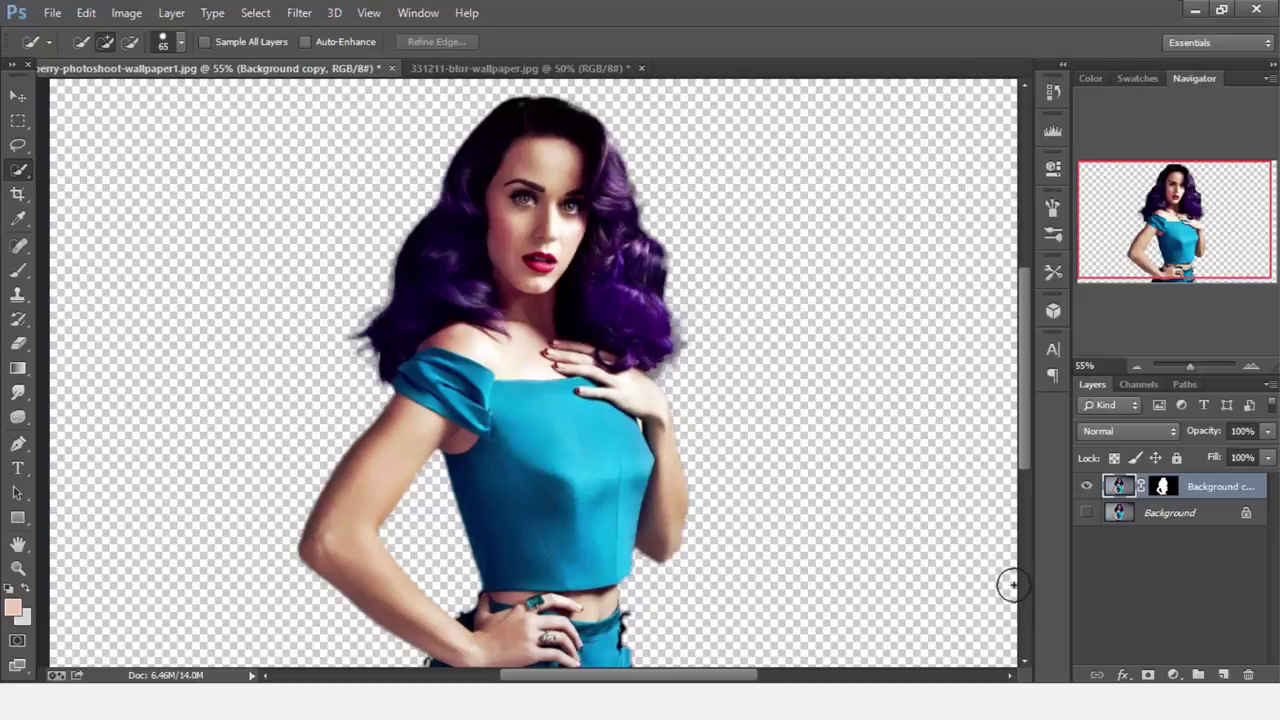
# - Zoom in with the Navigator to inspect the face and hair edges, then zoom back out
pyautogui.click(1250, 367)
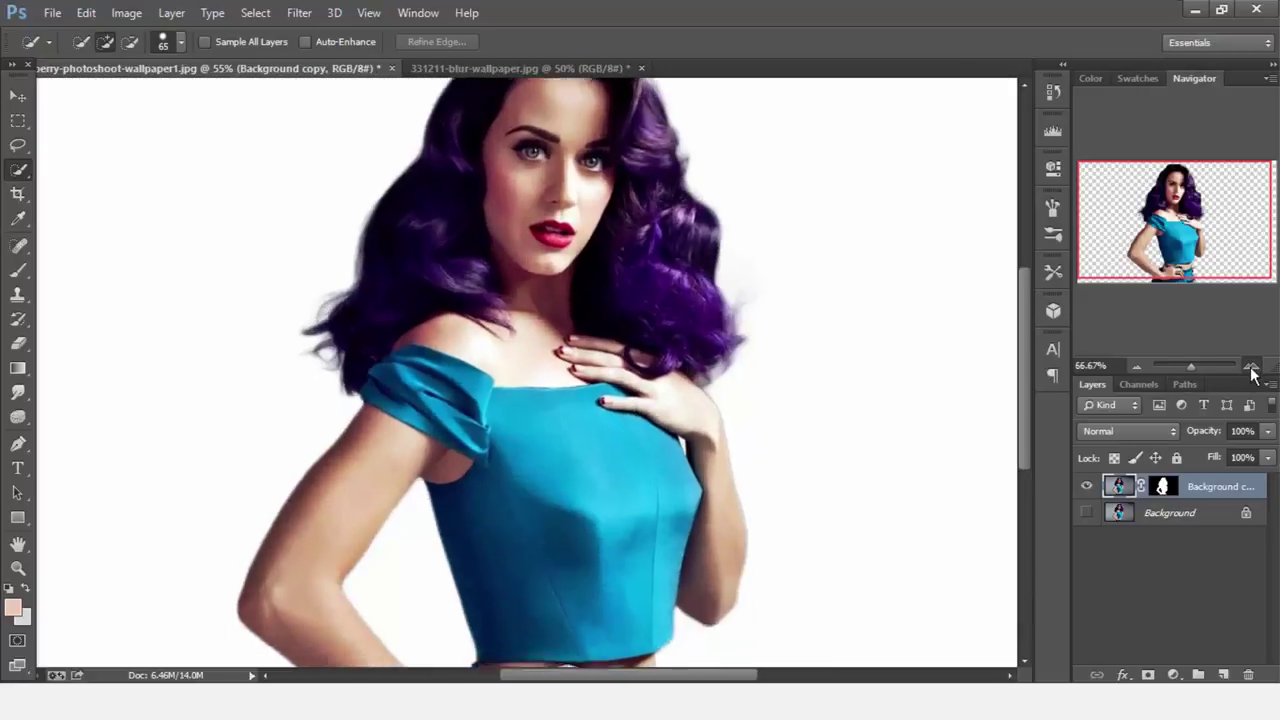
pyautogui.click(1250, 367)
pyautogui.moveTo(1168, 228)
pyautogui.mouseDown()
pyautogui.moveTo(1175, 188)
pyautogui.moveTo(1130, 193)
pyautogui.moveTo(1133, 242)
pyautogui.moveTo(1155, 257)
pyautogui.mouseUp()
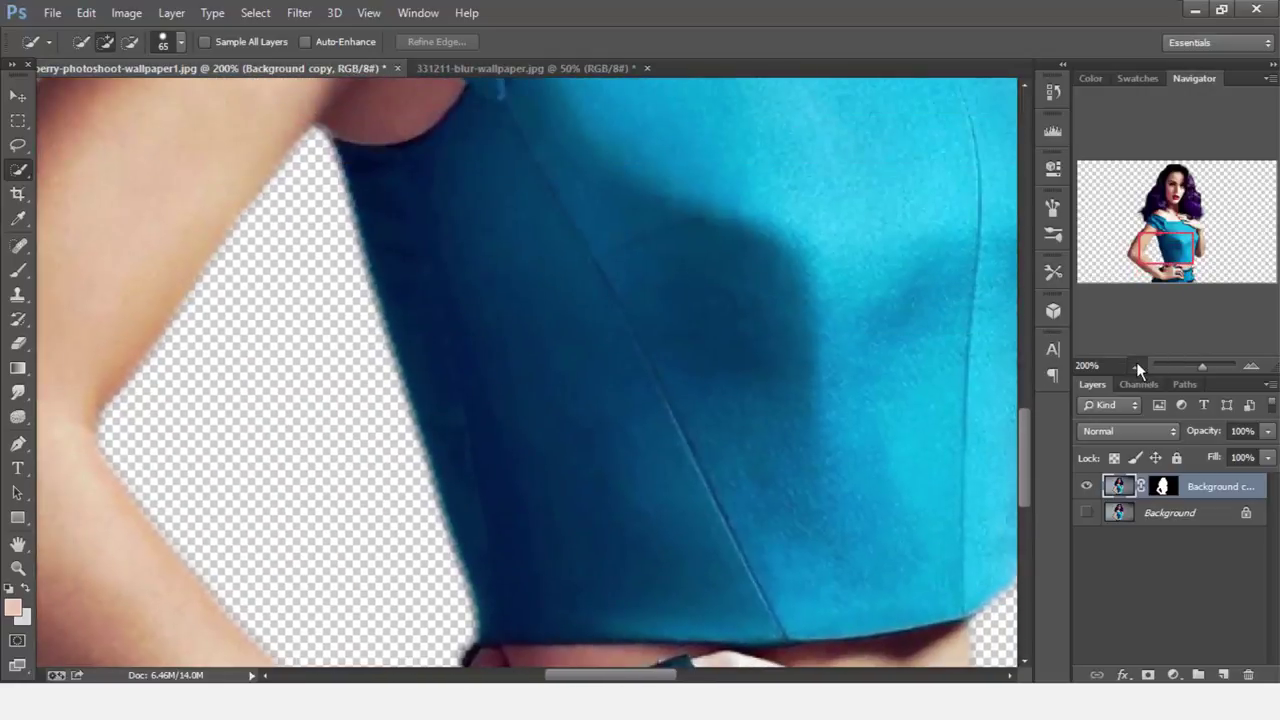
pyautogui.click(1137, 365)
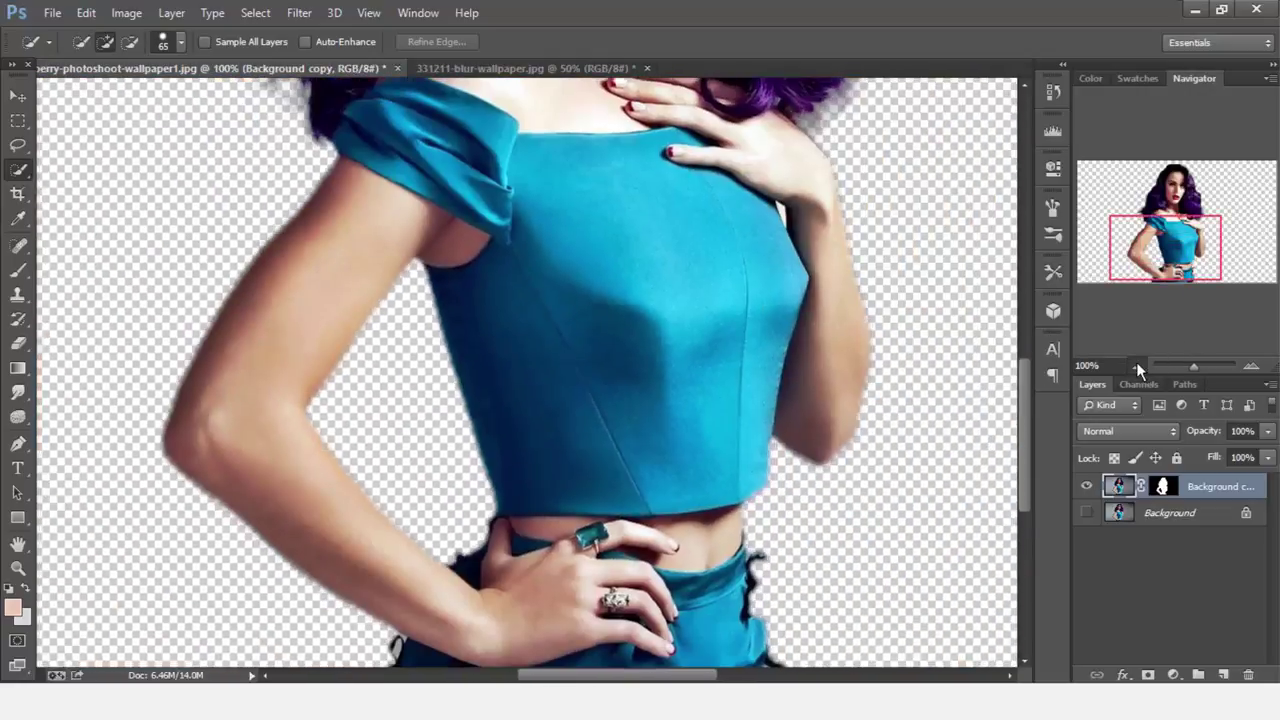
pyautogui.click(1137, 365)
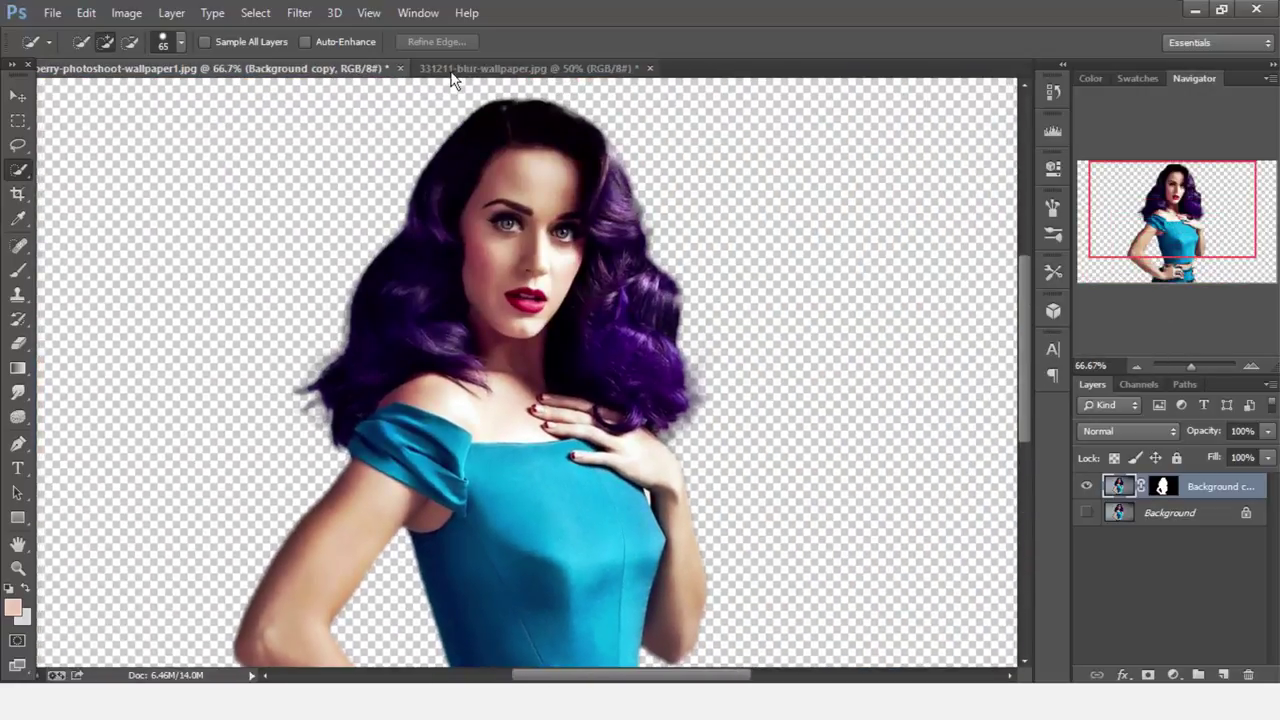
pyautogui.click(515, 68)
# - Copy the entire blurred wallpaper and paste it into the woman's image as Layer 1
pyautogui.click(30, 120)
pyautogui.hotkey('ctrl', 'a')
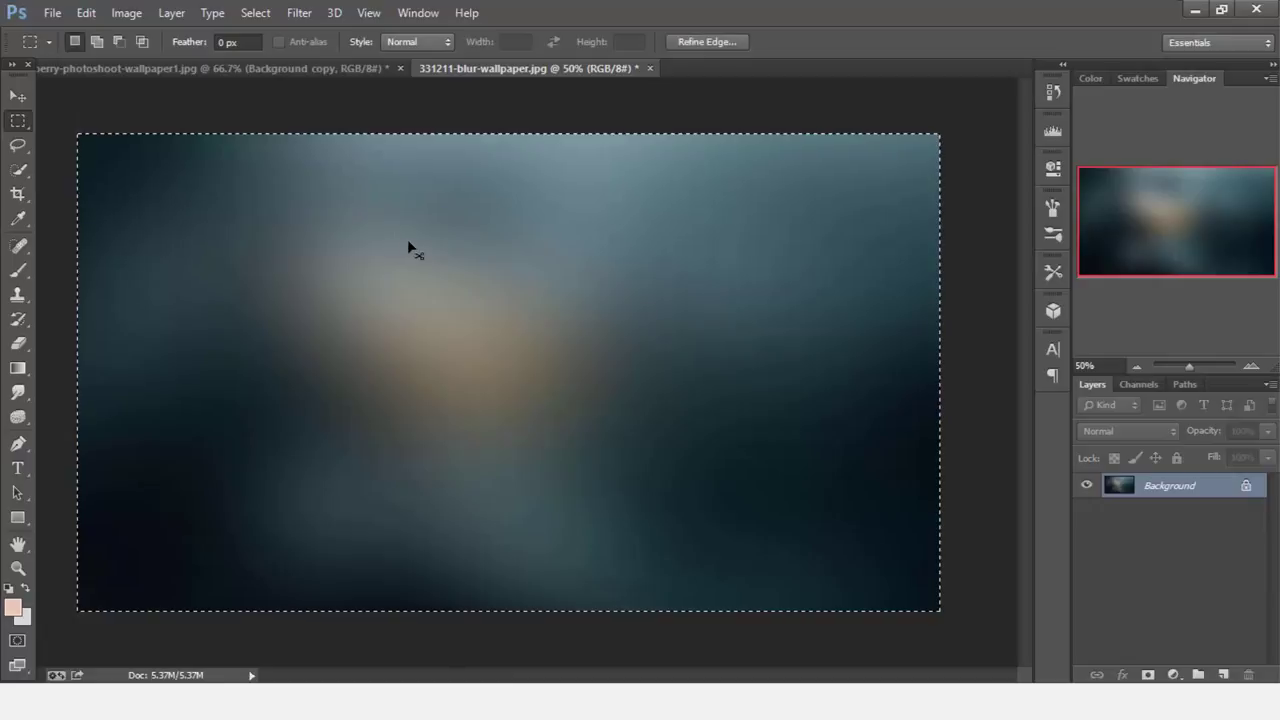
pyautogui.hotkey('ctrl', 'c')
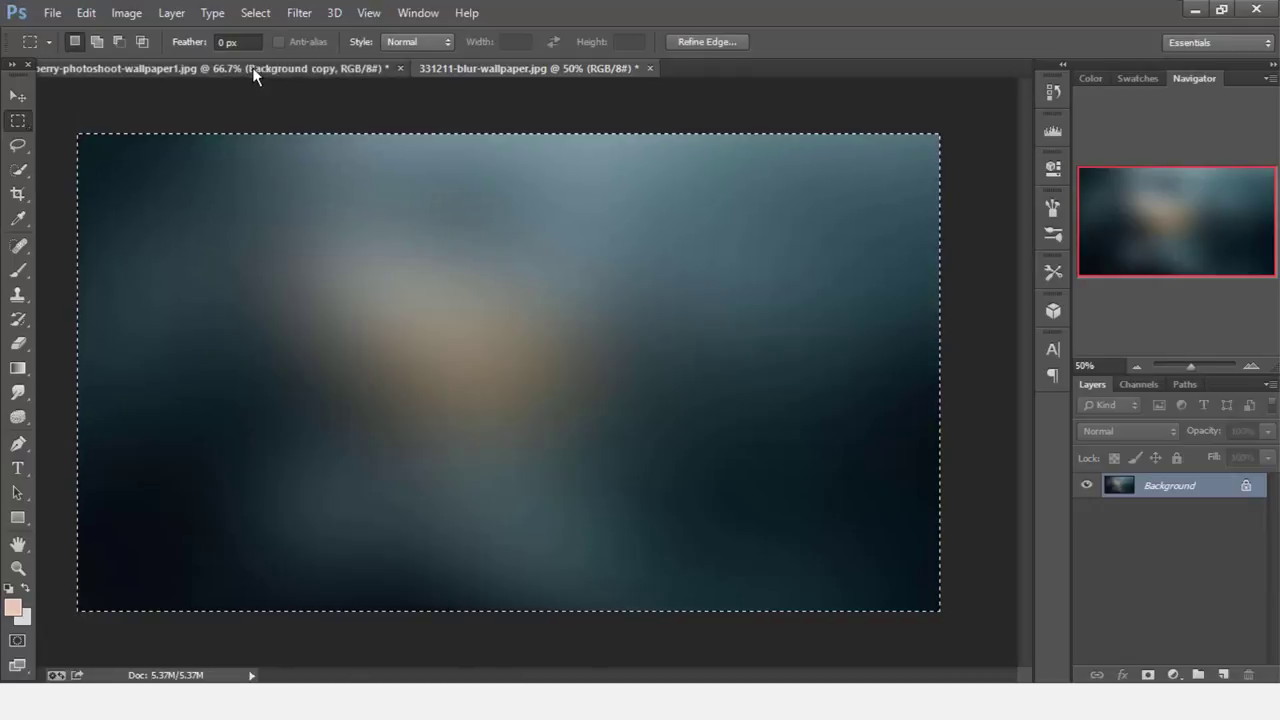
pyautogui.click(252, 67)
pyautogui.hotkey('ctrl', 'v')
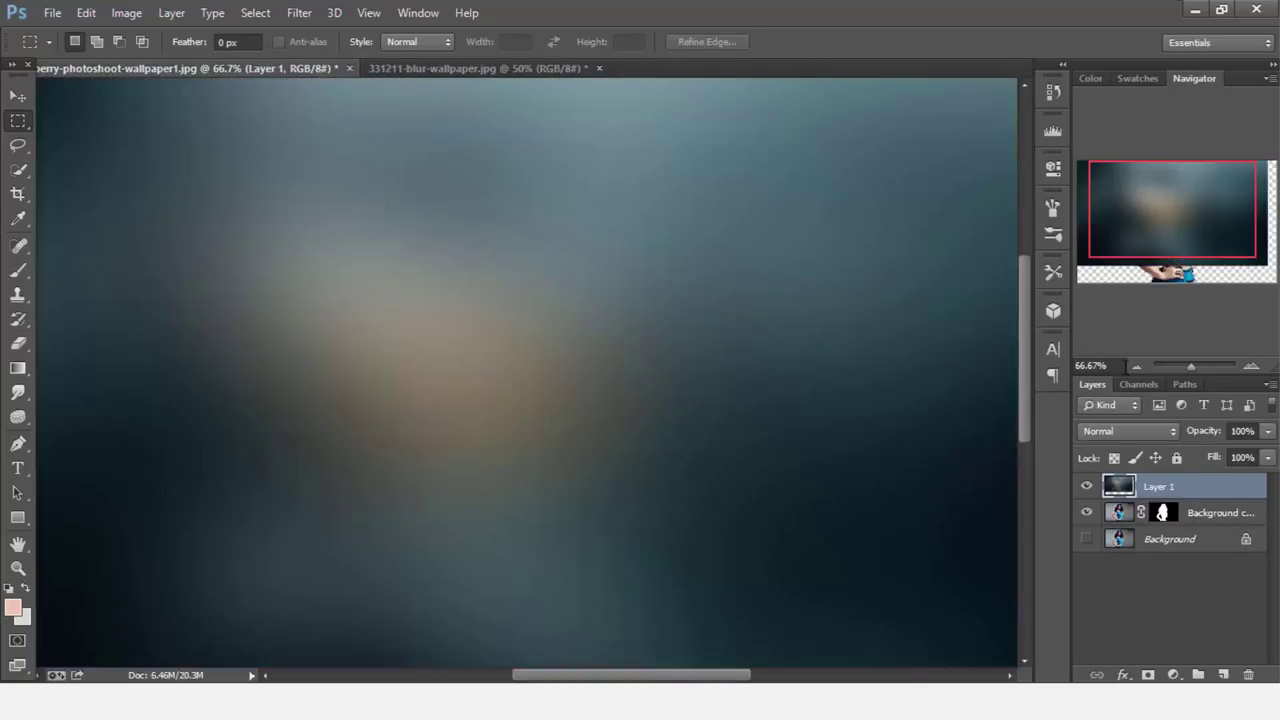
pyautogui.click(1135, 366)
pyautogui.click(1135, 366)
# - Free-transform the wallpaper to about 119% to fill the canvas and move Layer 1 below the cutout
pyautogui.rightClick(524, 333)
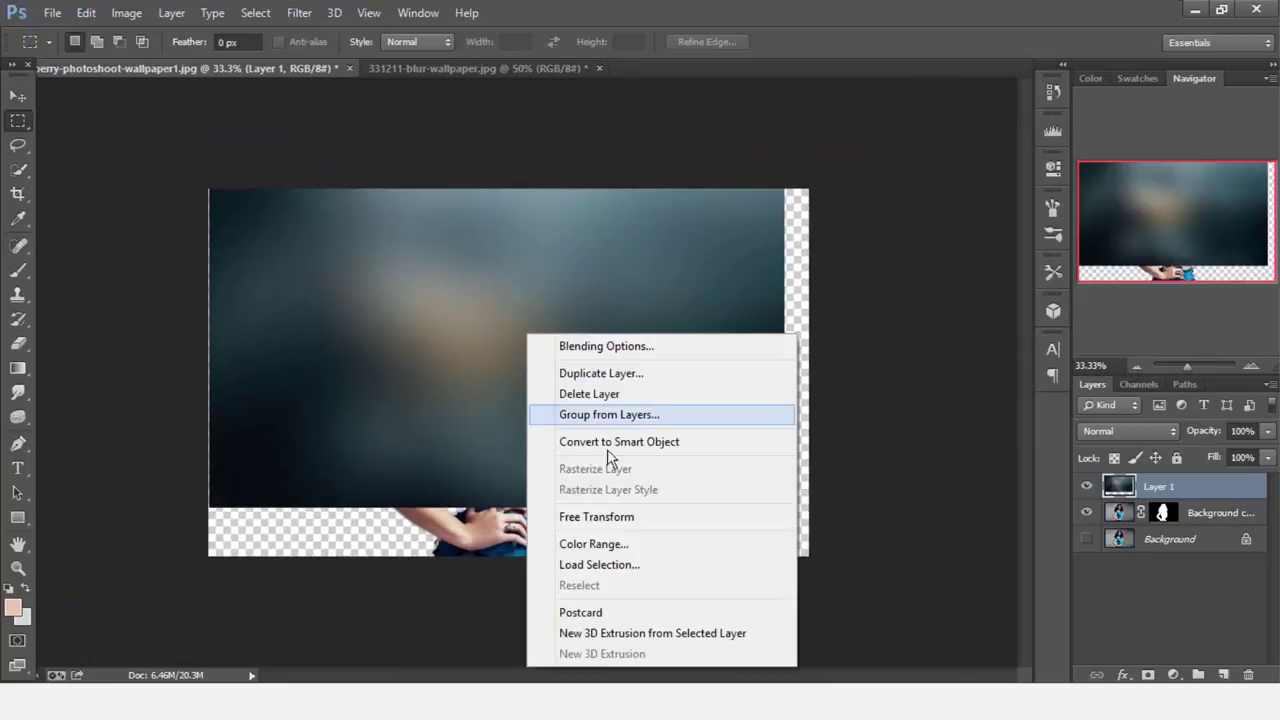
pyautogui.click(617, 516)
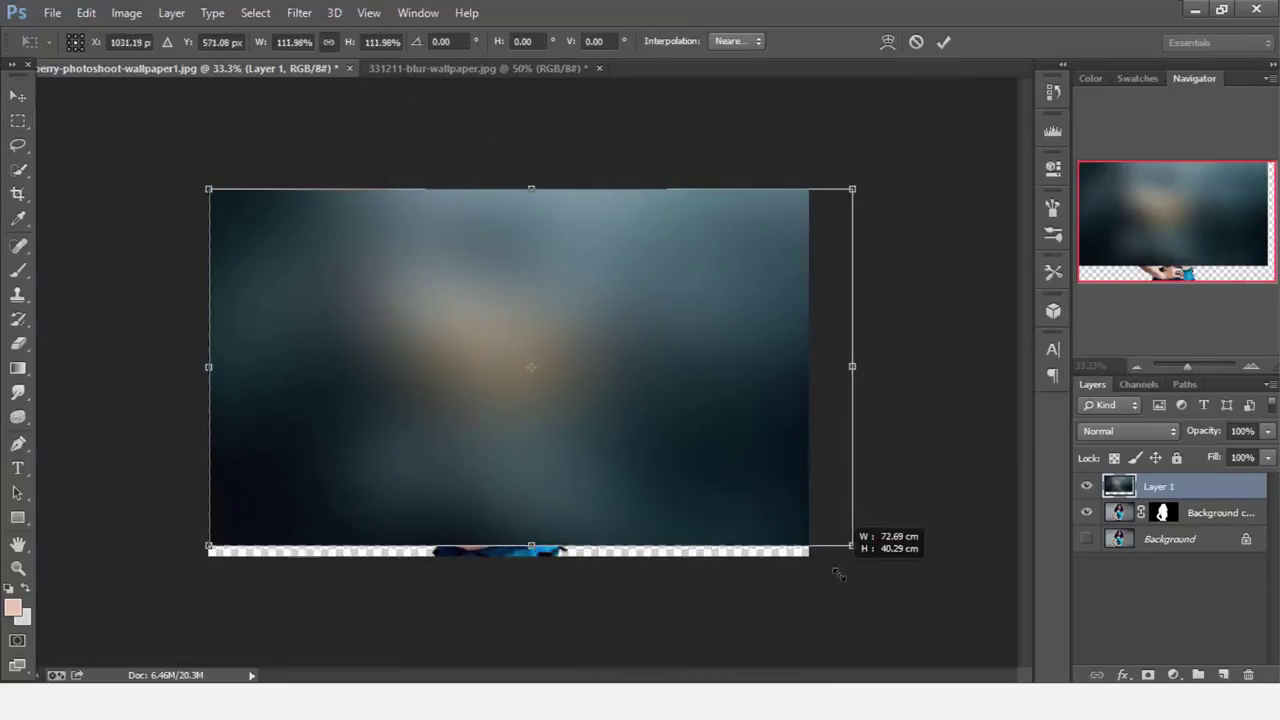
pyautogui.moveTo(781, 508); pyautogui.dragTo(893, 583)
pyautogui.moveTo(734, 469); pyautogui.dragTo(707, 468)
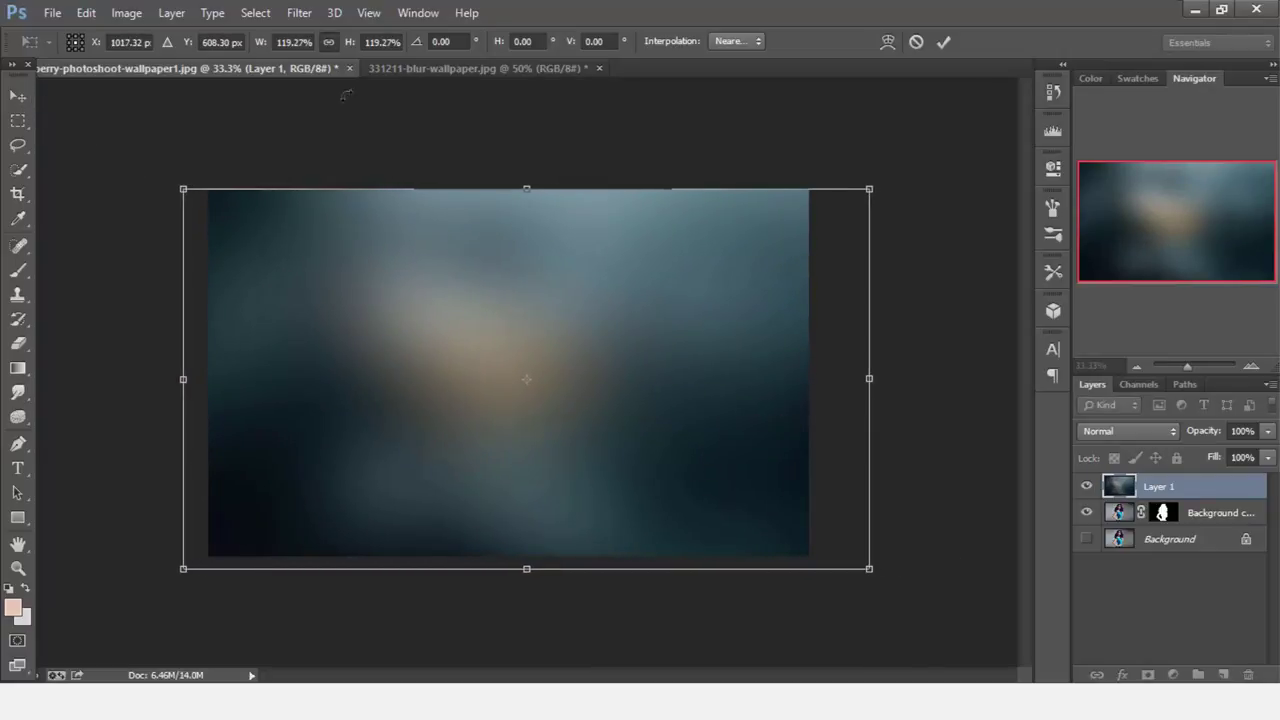
pyautogui.click(945, 42)
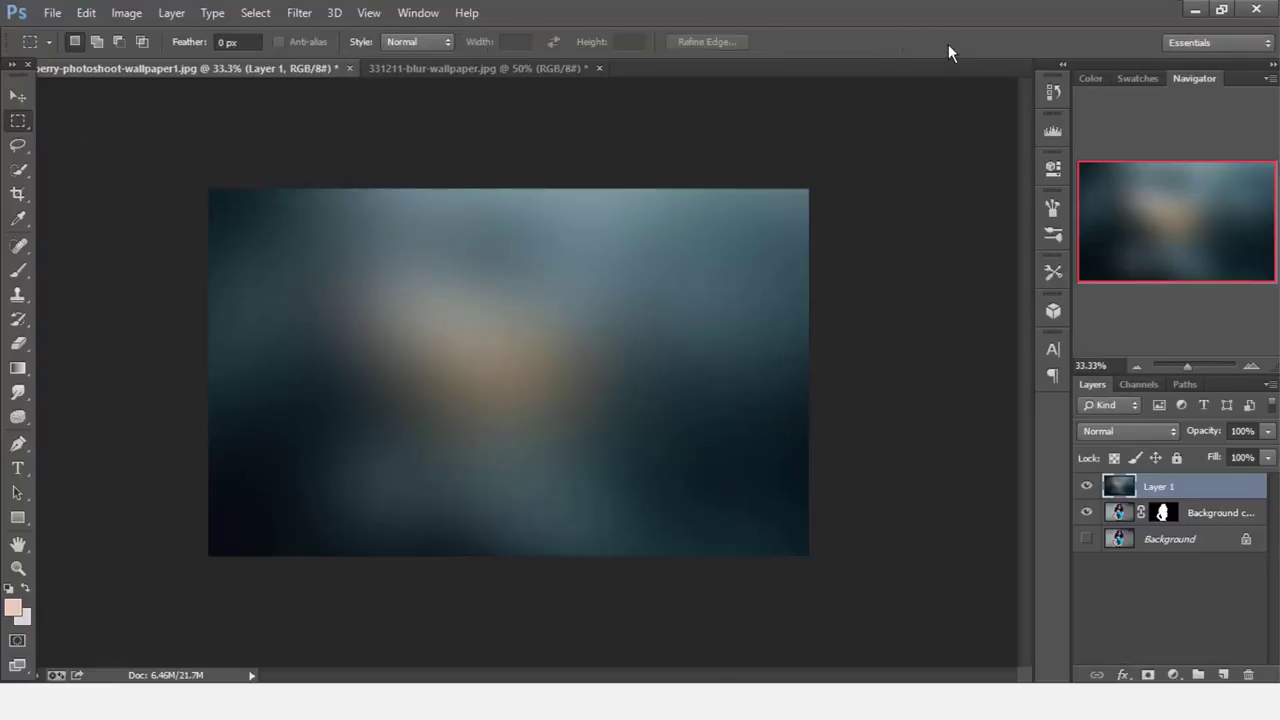
pyautogui.moveTo(1140, 497); pyautogui.dragTo(1153, 522)
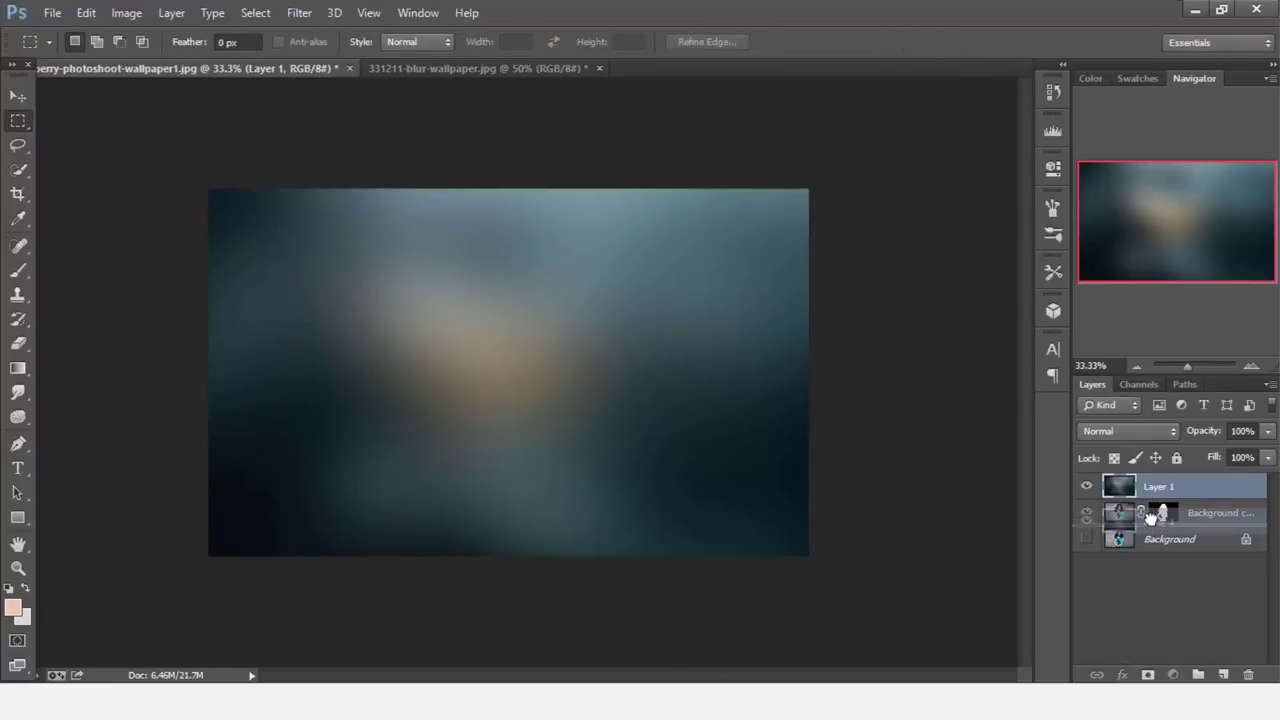
pyautogui.click(1250, 368)
pyautogui.click(1249, 368)
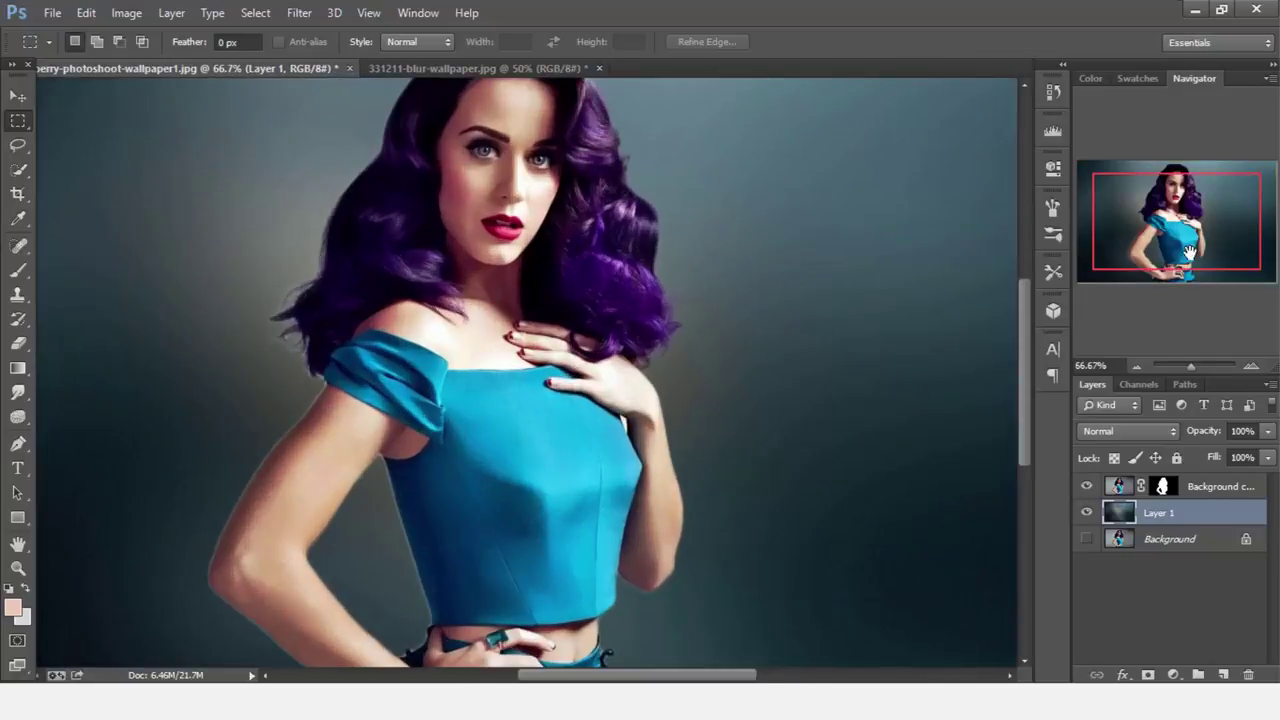
pyautogui.moveTo(1190, 250)
pyautogui.mouseDown()
pyautogui.moveTo(1178, 222)
pyautogui.moveTo(1190, 226)
pyautogui.mouseUp()
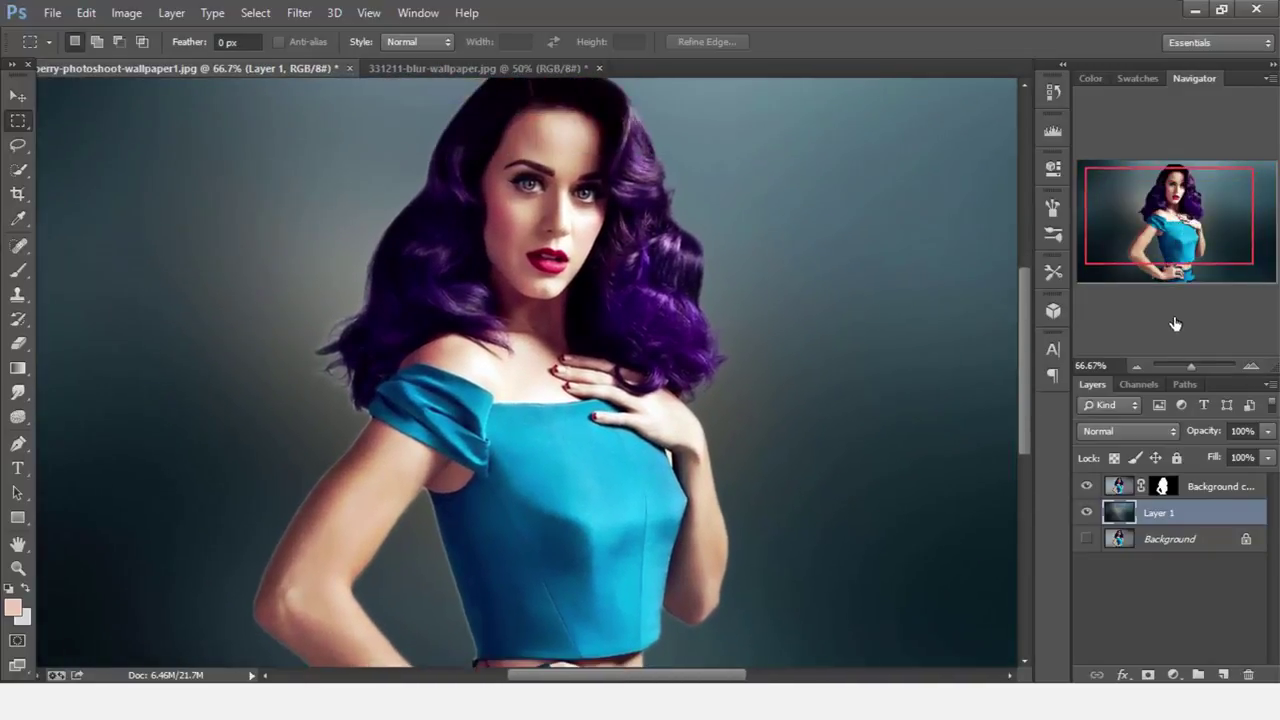
pyautogui.click(1137, 368)
pyautogui.click(1138, 365)
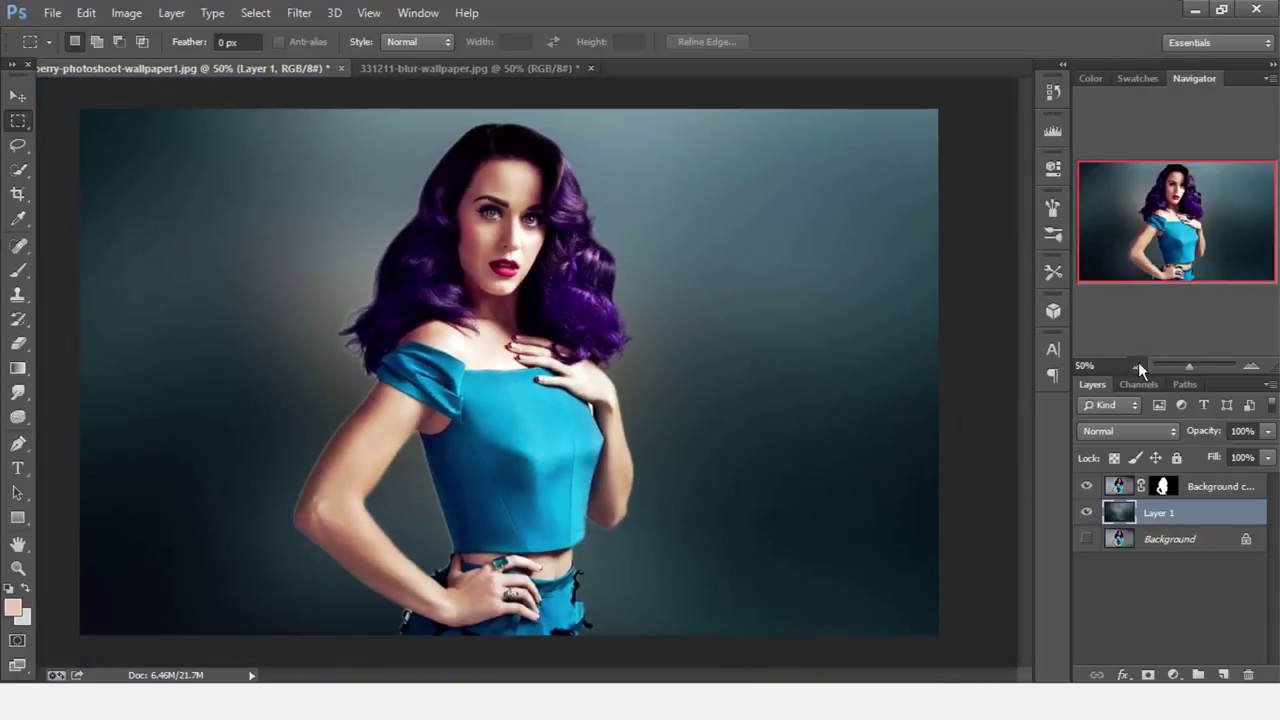
pyautogui.click(1251, 367)
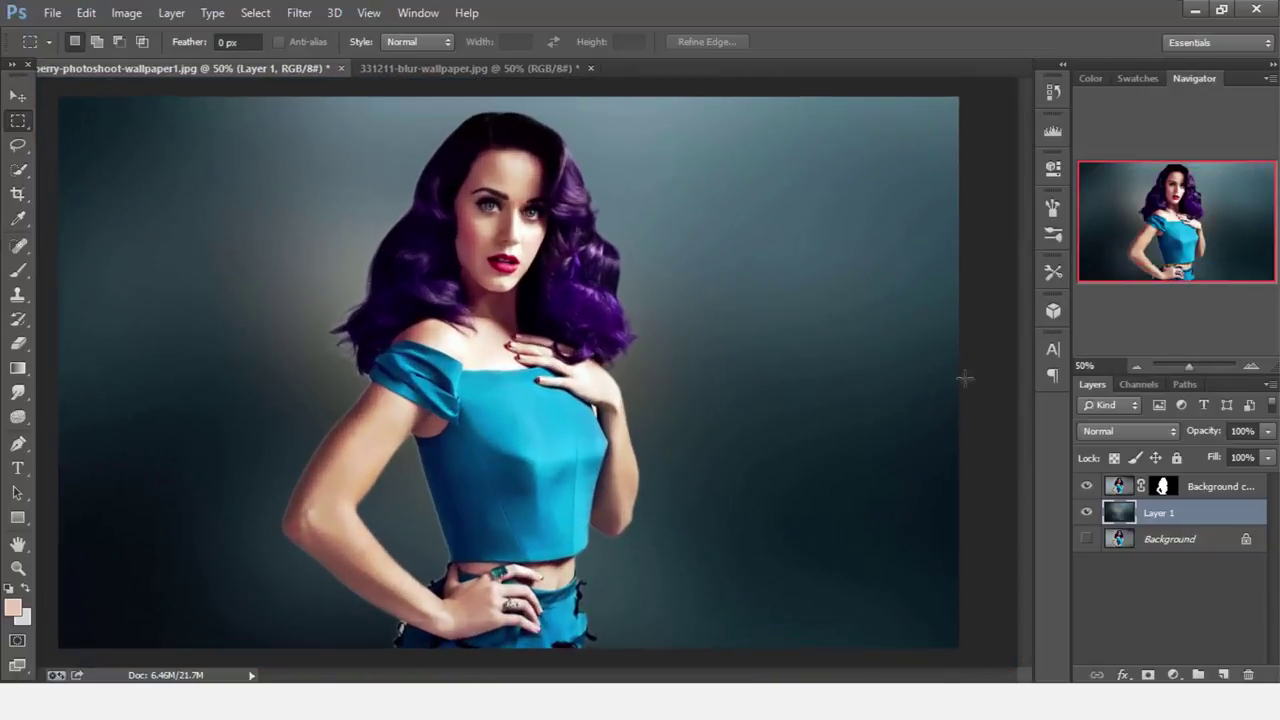